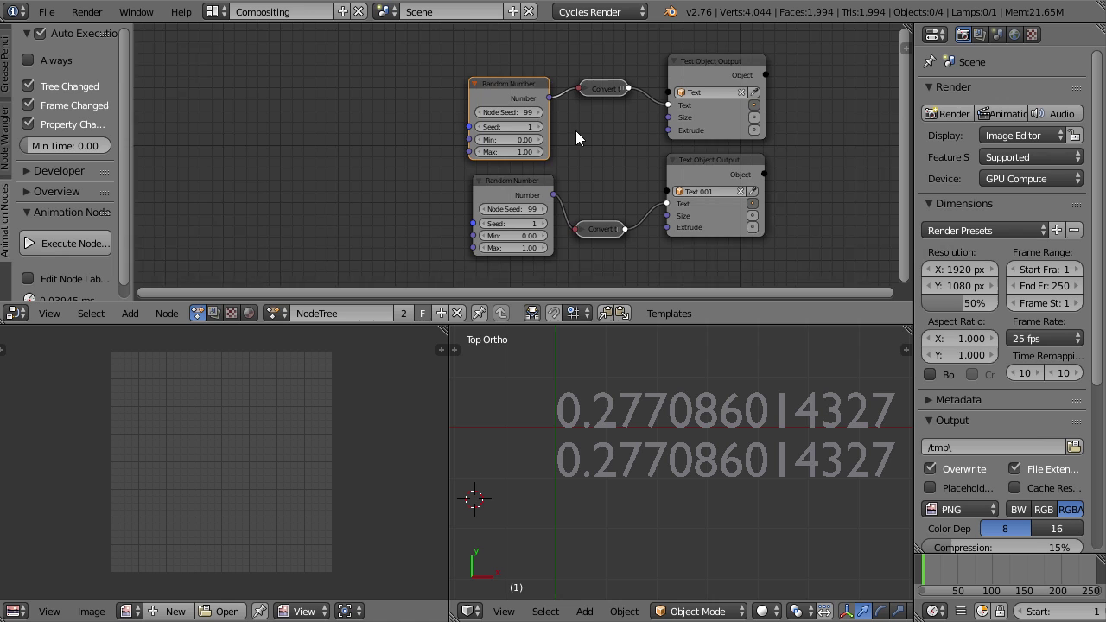
pyautogui.scroll(1, 503, 78)
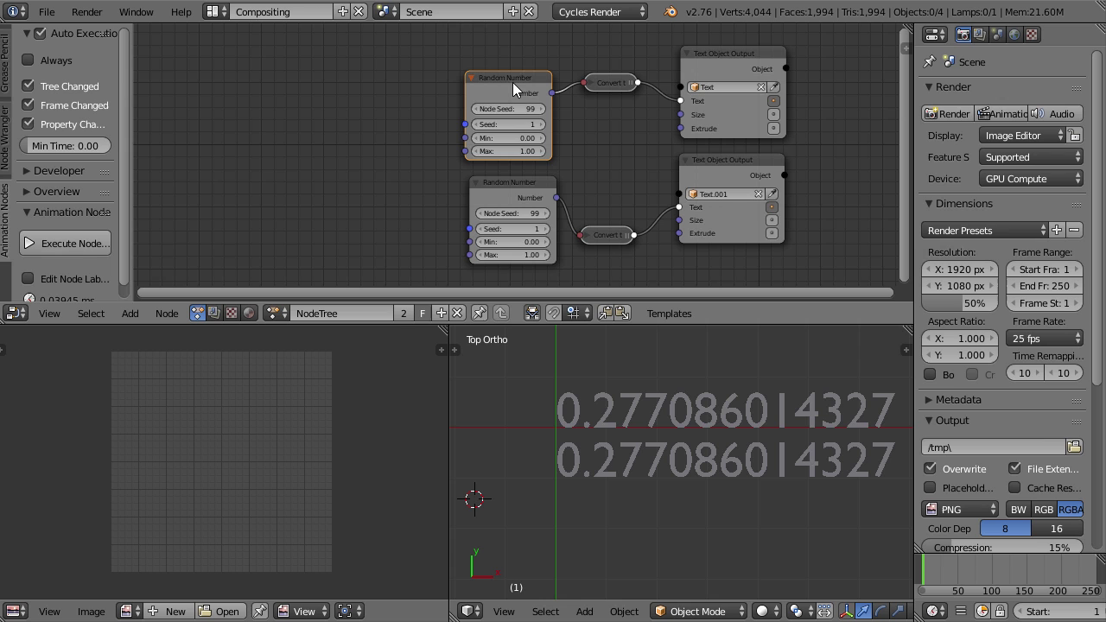
pyautogui.click(738, 60)
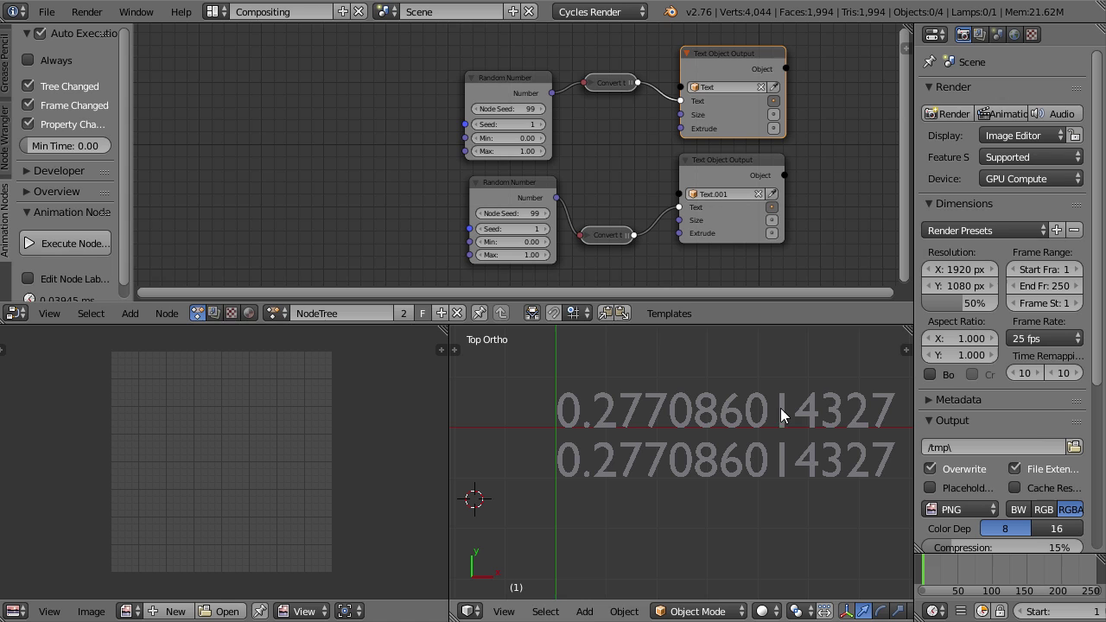
pyautogui.click(507, 82)
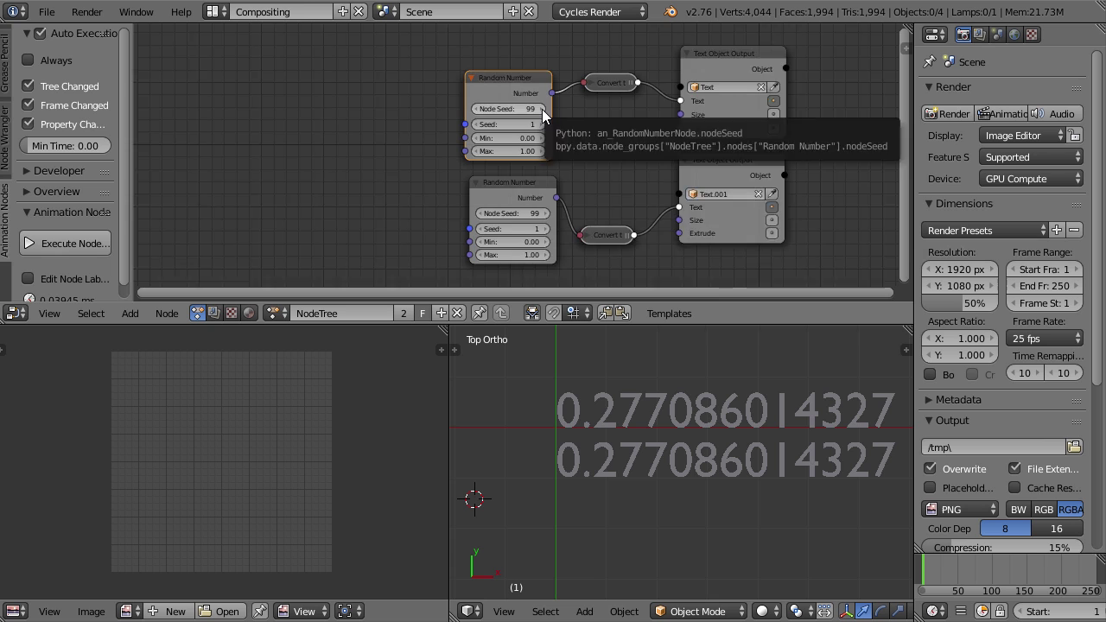
pyautogui.scroll(2, 542, 108)
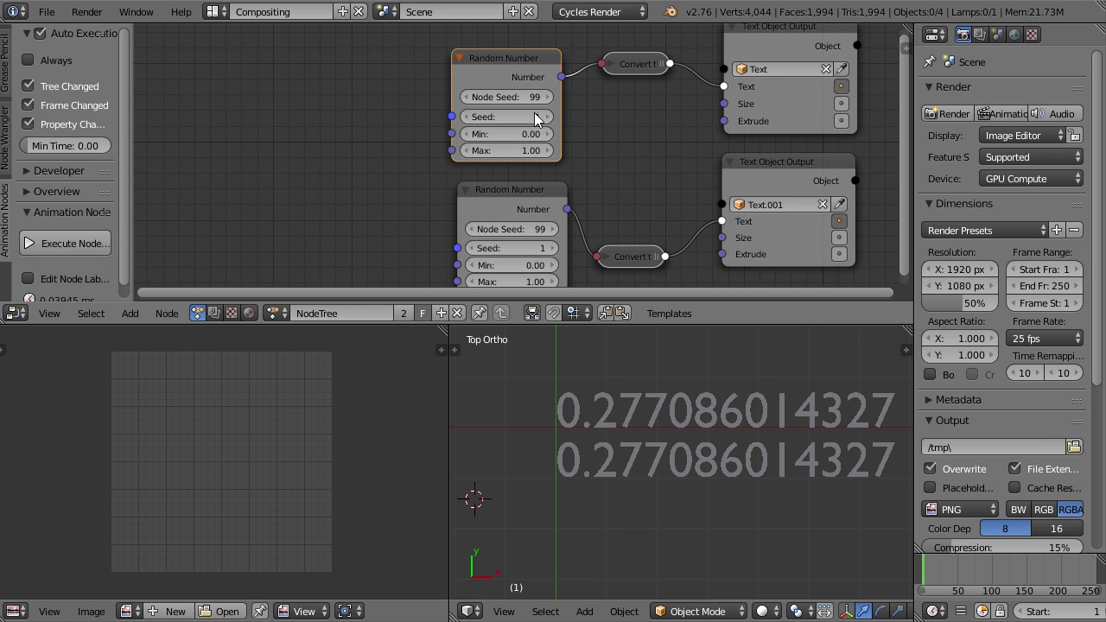
pyautogui.hotkey('ctrl', 'c')
pyautogui.hotkey('ctrl', 'v')
pyautogui.click(546, 117)
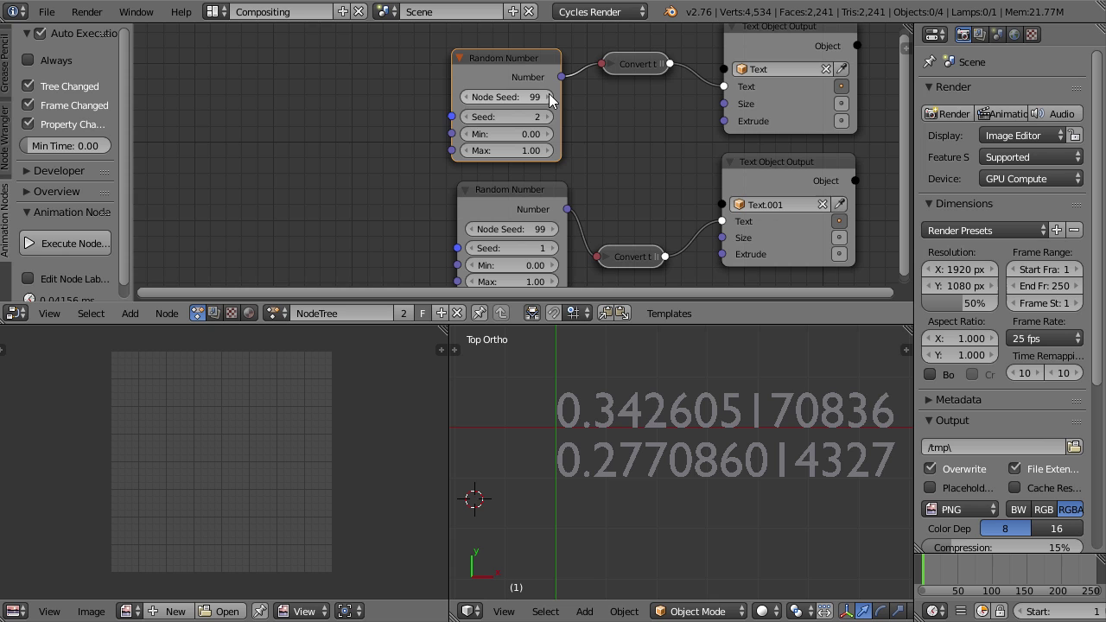
pyautogui.click(466, 117)
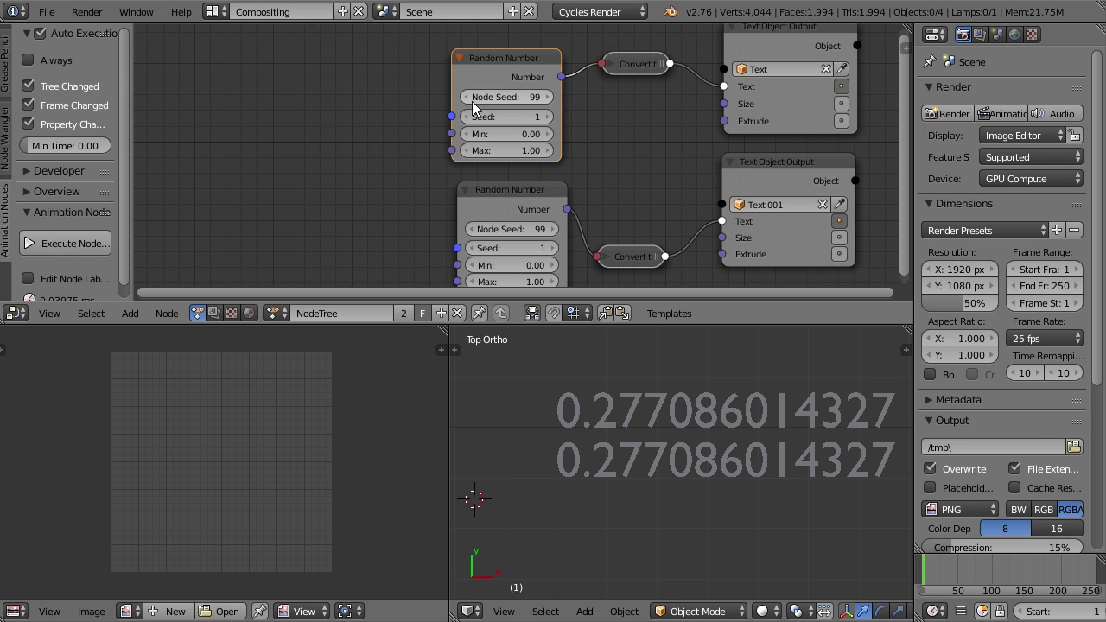
pyautogui.click(466, 97)
pyautogui.click(547, 96)
pyautogui.scroll(-2, 673, 171)
pyautogui.moveTo(672, 171); pyautogui.dragTo(672, 117, button='middle')
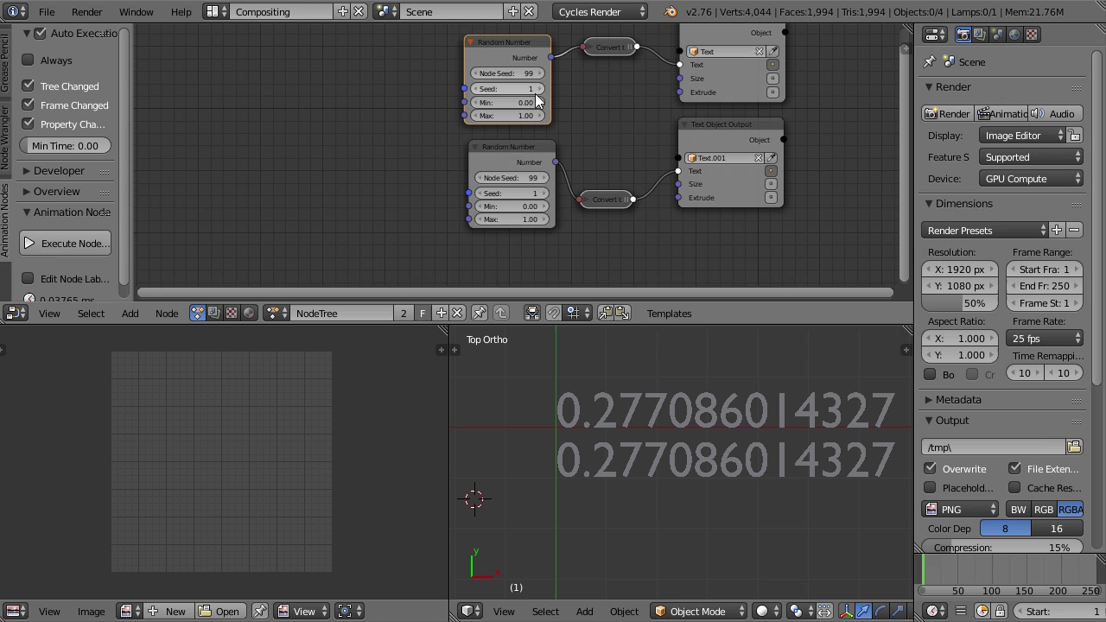
pyautogui.moveTo(523, 155); pyautogui.dragTo(521, 169, button='middle')
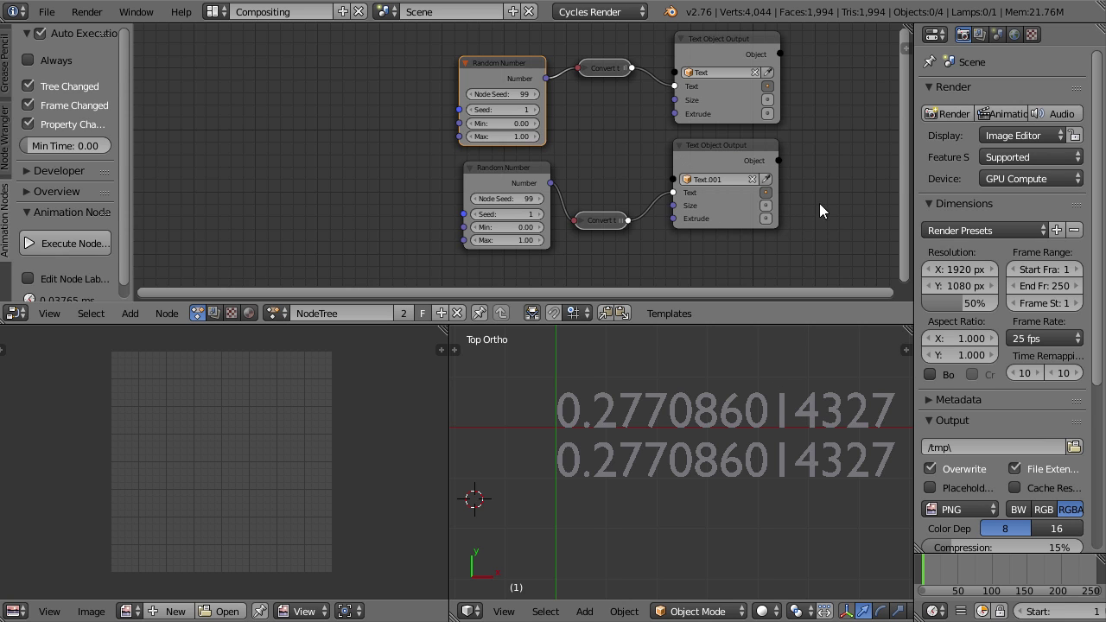
# Delete the second text object, Text.001, from the scene
pyautogui.rightClick(505, 169)
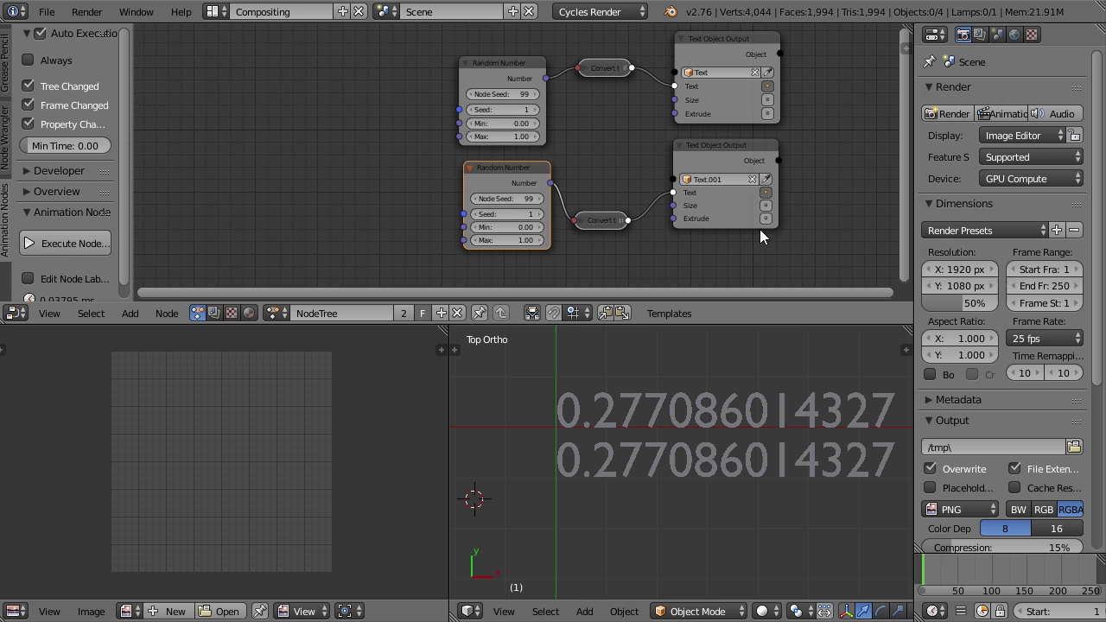
pyautogui.rightClick(777, 469)
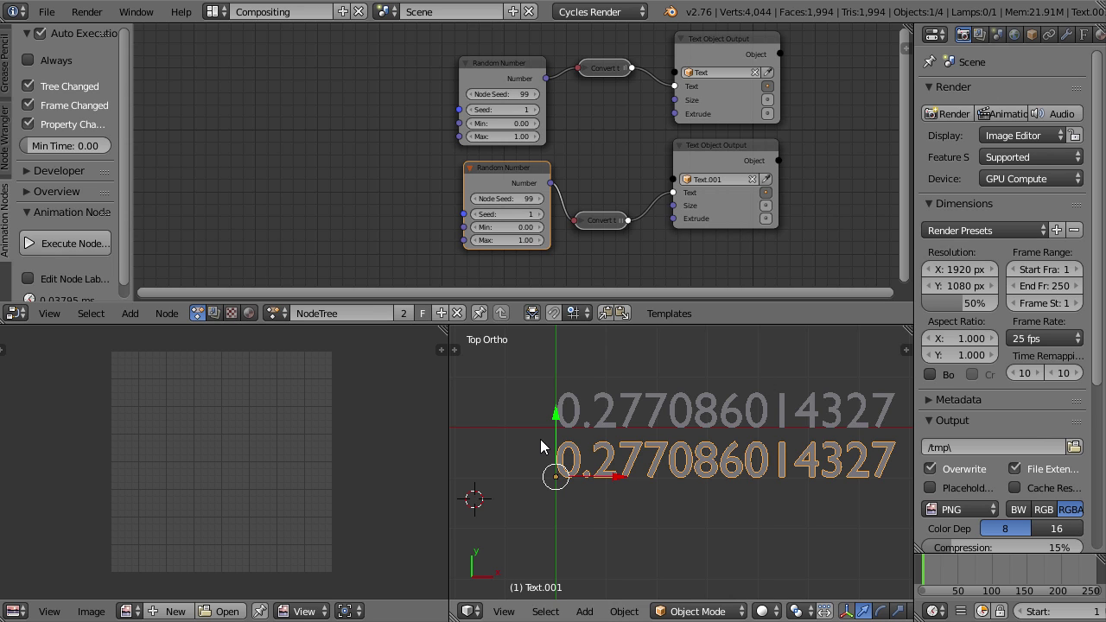
pyautogui.press('x')
pyautogui.click(775, 394)
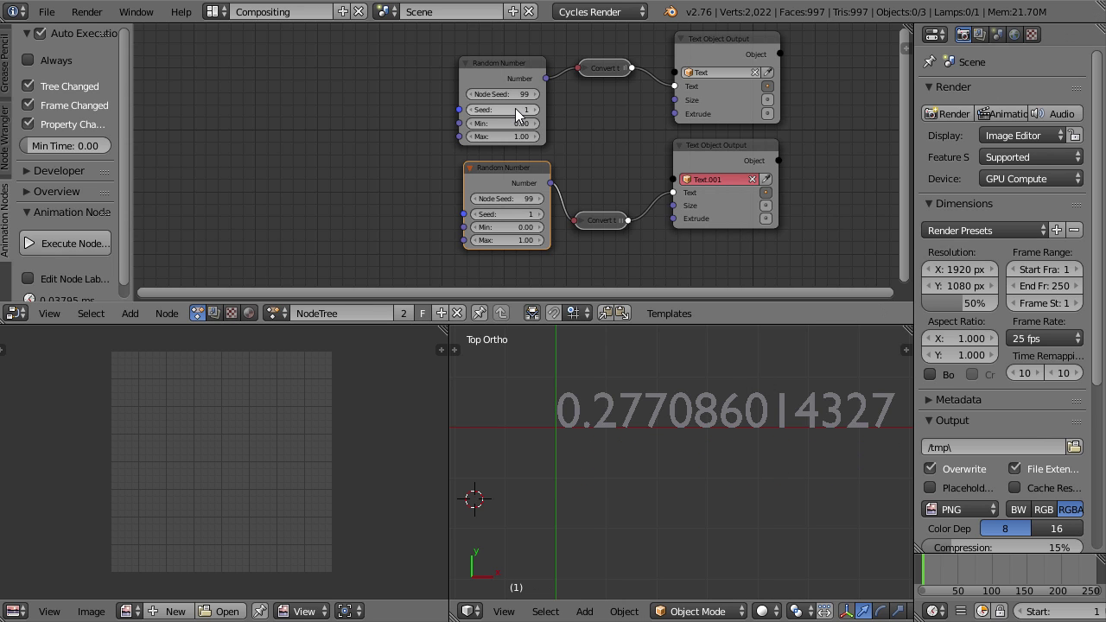
pyautogui.hotkey('ctrl', 'z')
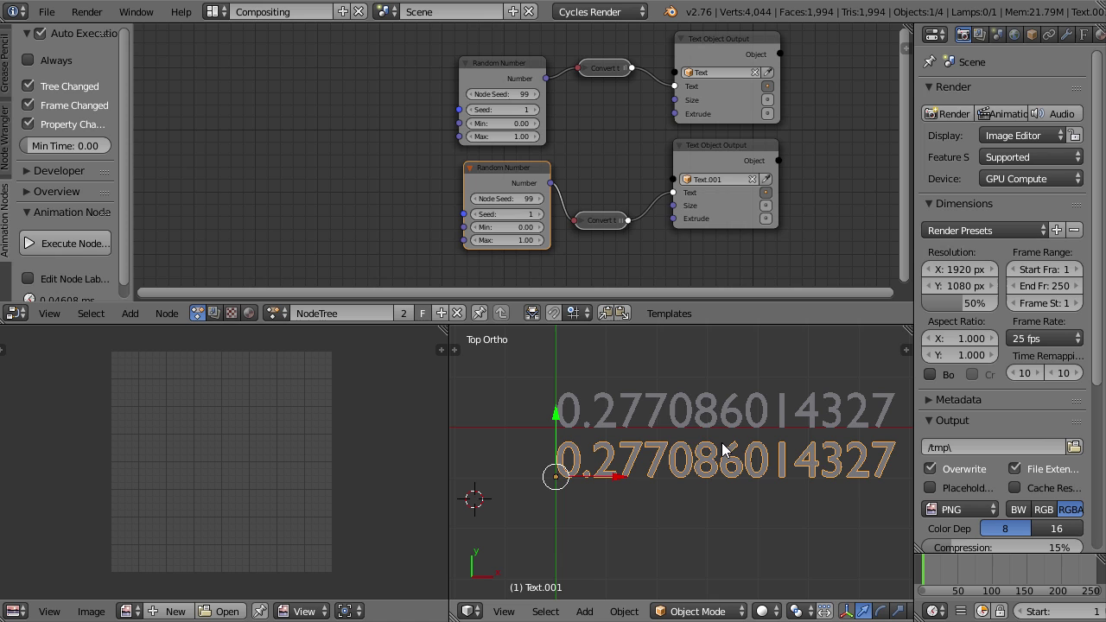
pyautogui.press('x')
pyautogui.click(717, 444)
# Box-select all six nodes in the tree and delete them
pyautogui.press('b')
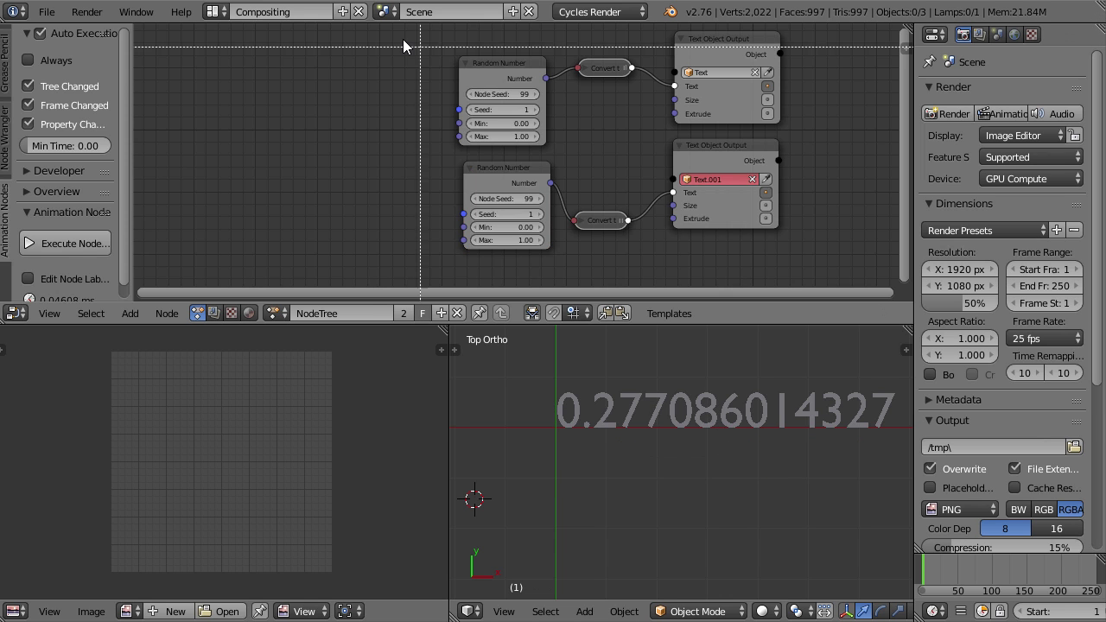
pyautogui.moveTo(403, 39); pyautogui.dragTo(830, 220)
pyautogui.press('x')
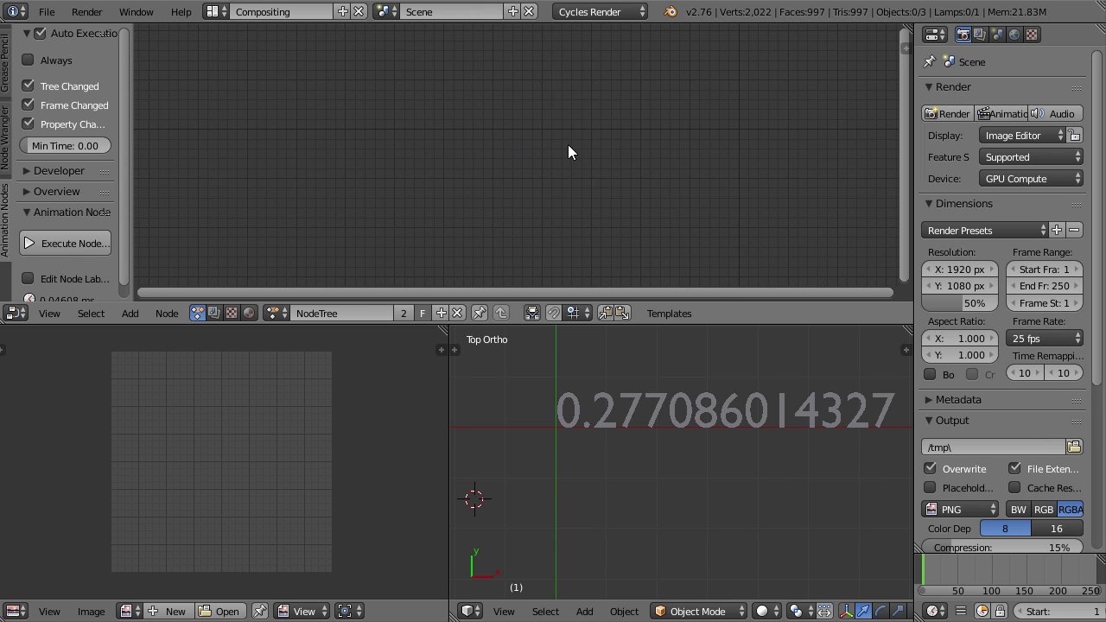
pyautogui.hotkey('shift', 'a')
pyautogui.moveTo(543, 140)
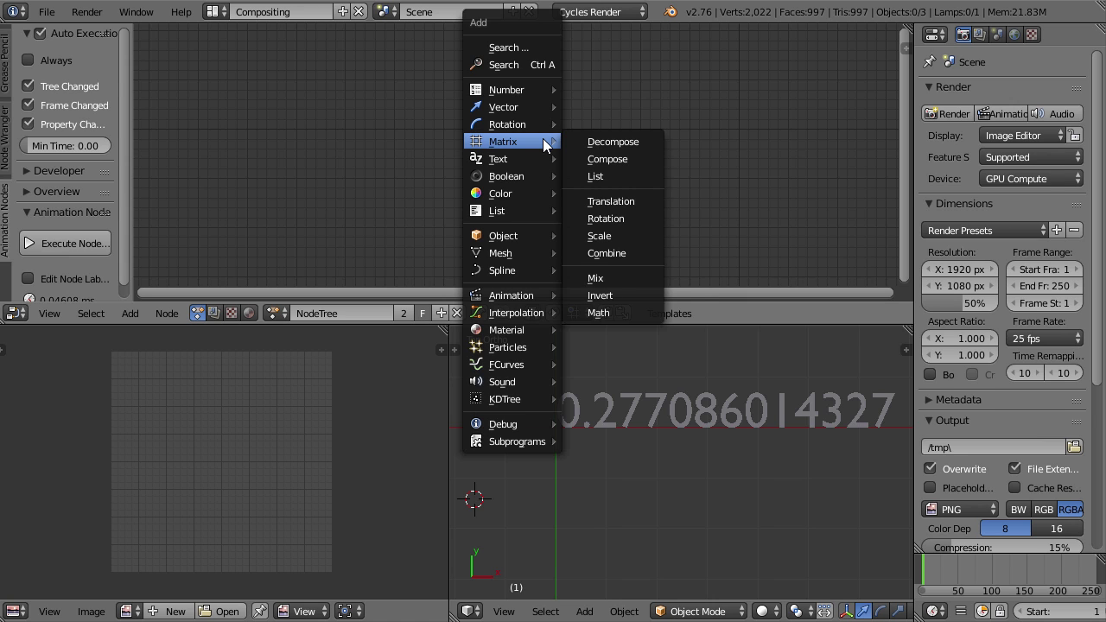
# Add a Text Object Output node and assign the remaining Text object to it
pyautogui.moveTo(530, 159)
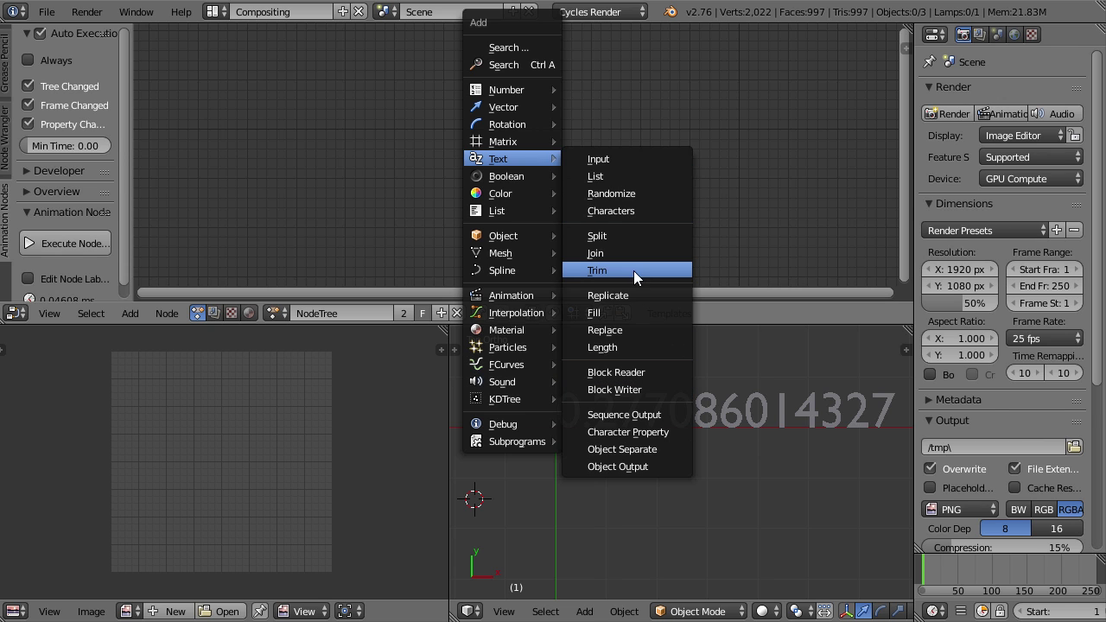
pyautogui.click(639, 467)
pyautogui.click(592, 96)
pyautogui.rightClick(729, 413)
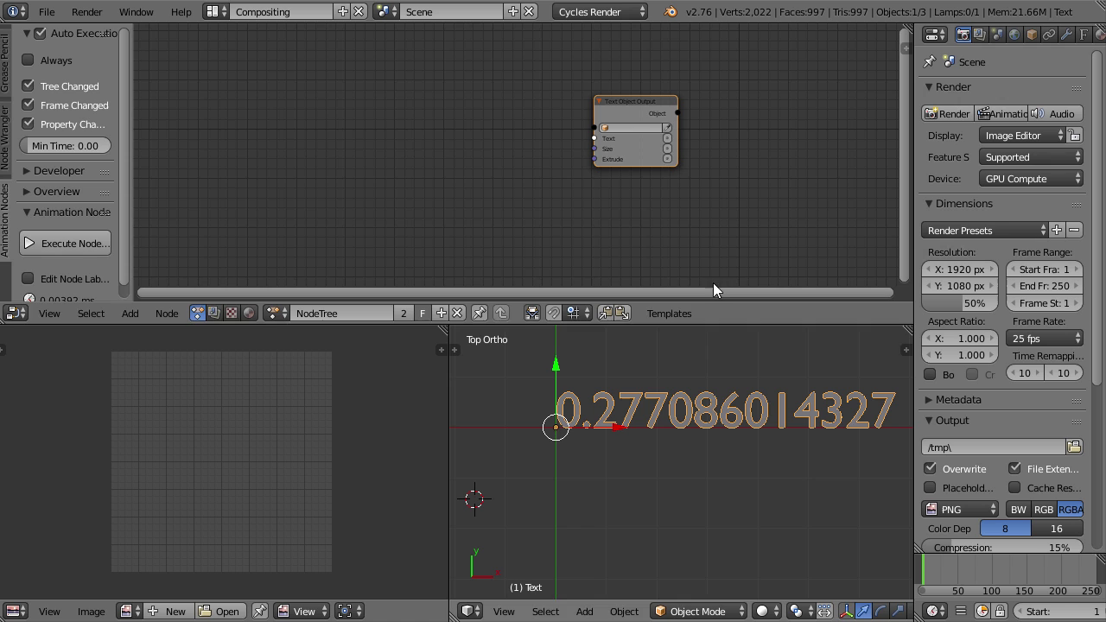
pyautogui.click(668, 128)
pyautogui.scroll(1, 671, 133)
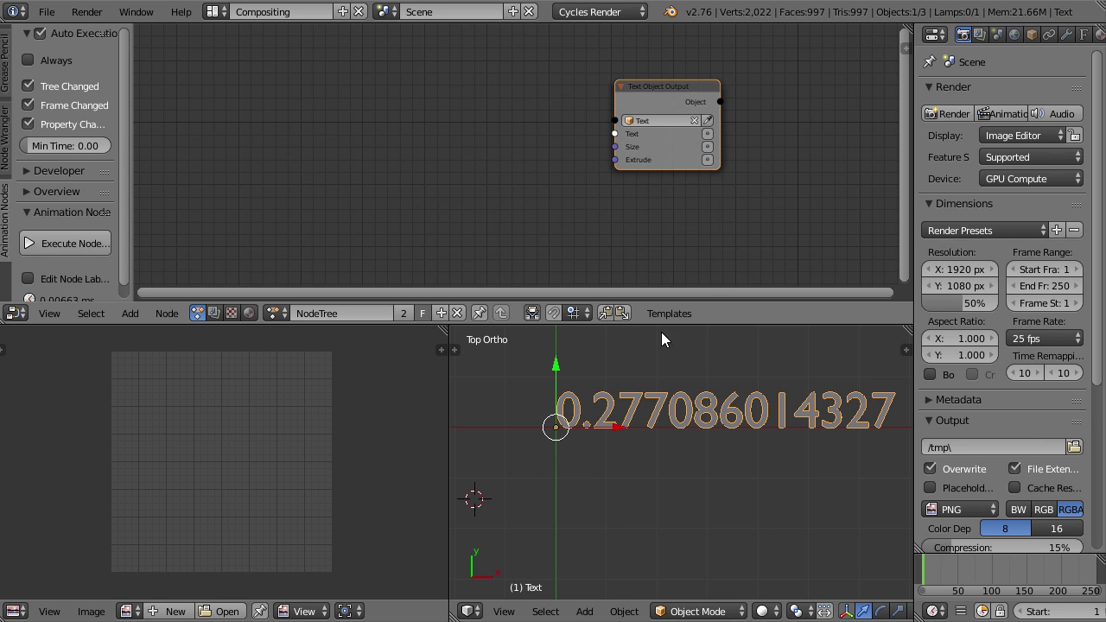
pyautogui.click(467, 442)
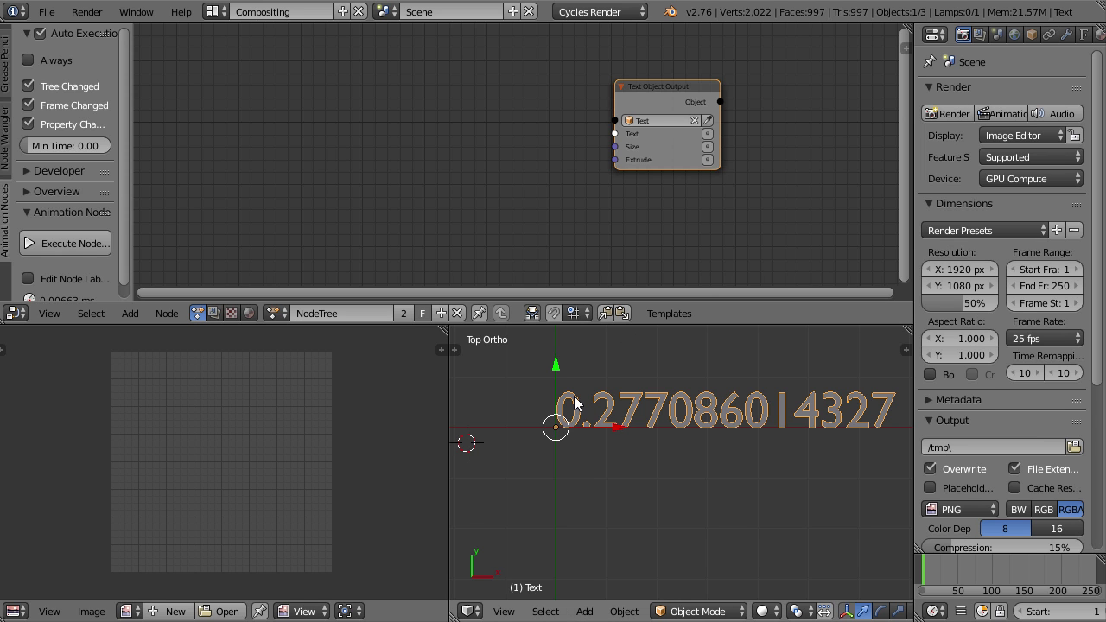
pyautogui.press('a')
pyautogui.scroll(1, 646, 121)
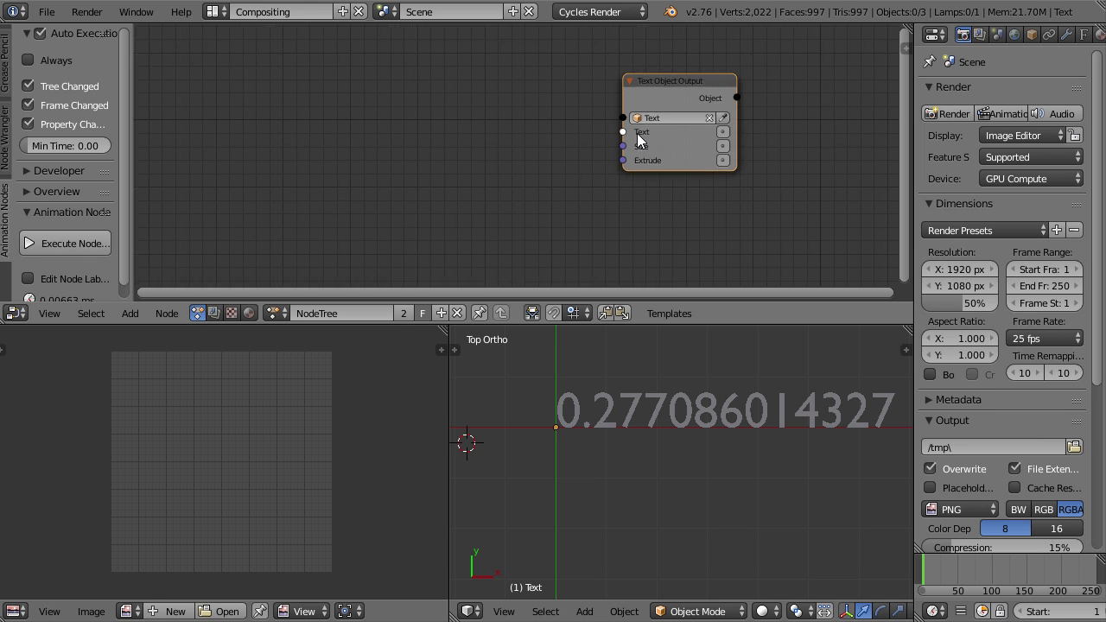
# Add a Random Number node and connect its Number output to the output node's Text input
pyautogui.scroll(-1, 562, 153)
pyautogui.hotkey('shift', 'a')
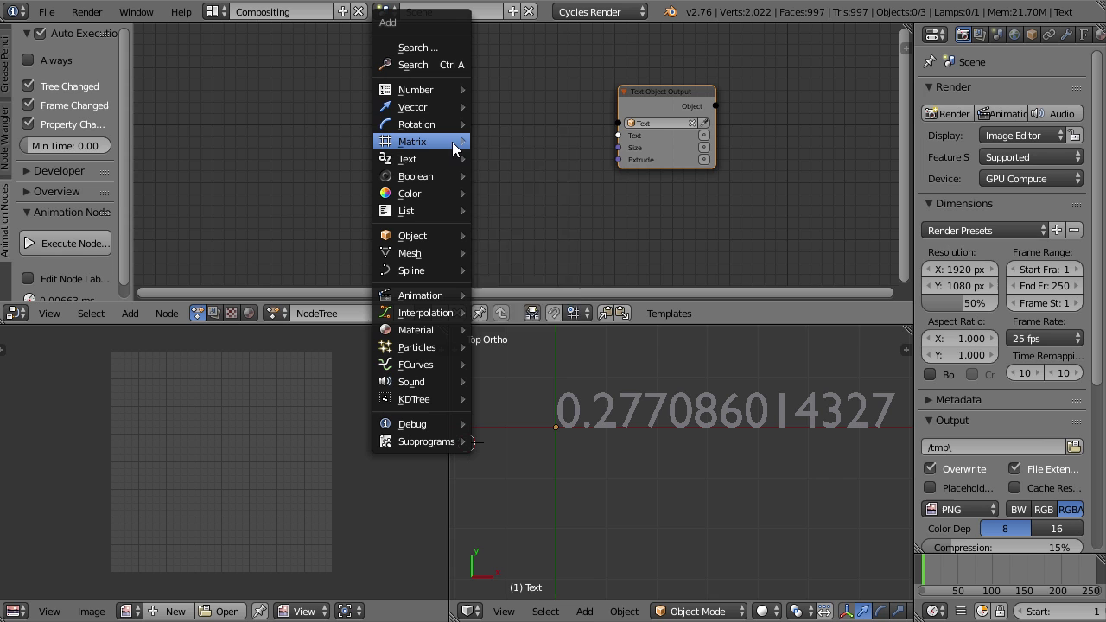
pyautogui.moveTo(447, 143)
pyautogui.moveTo(427, 91)
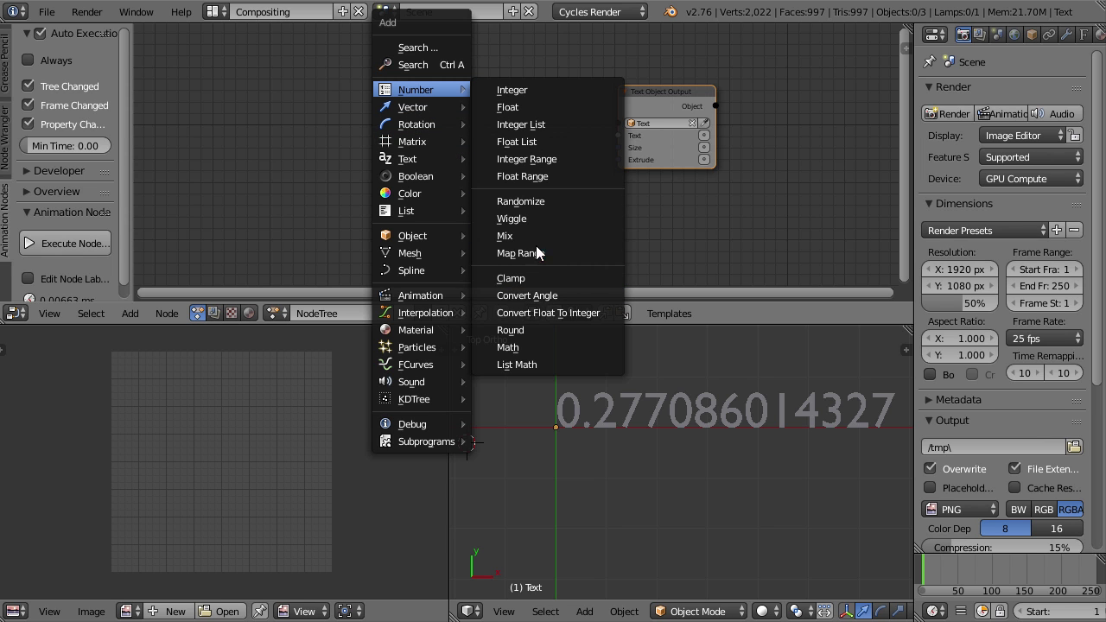
pyautogui.click(520, 200)
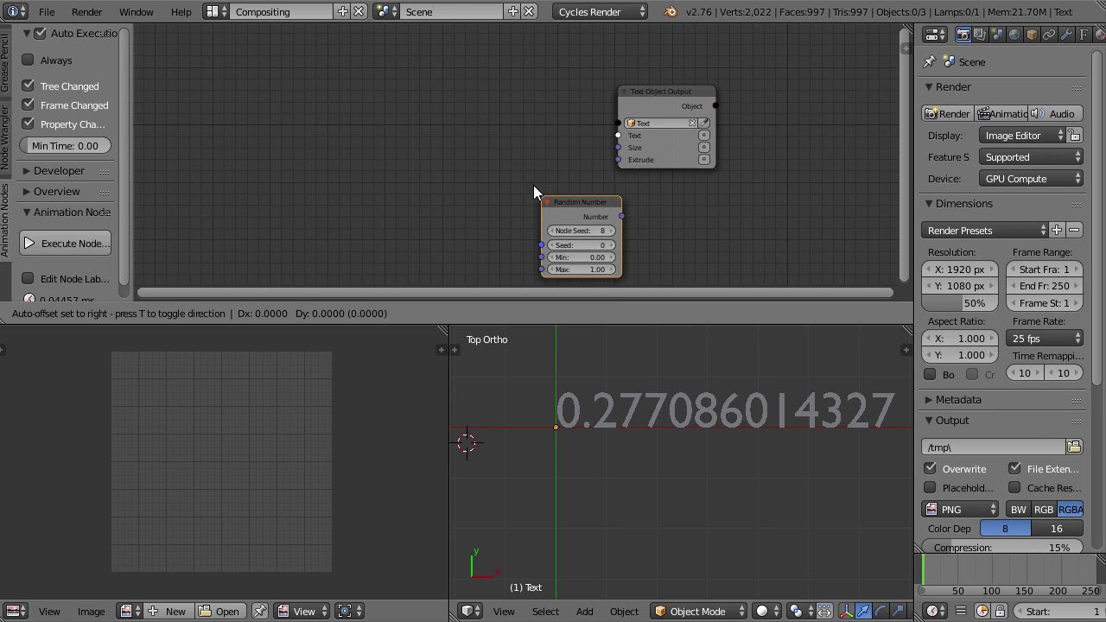
pyautogui.click(403, 100)
pyautogui.scroll(1, 488, 163)
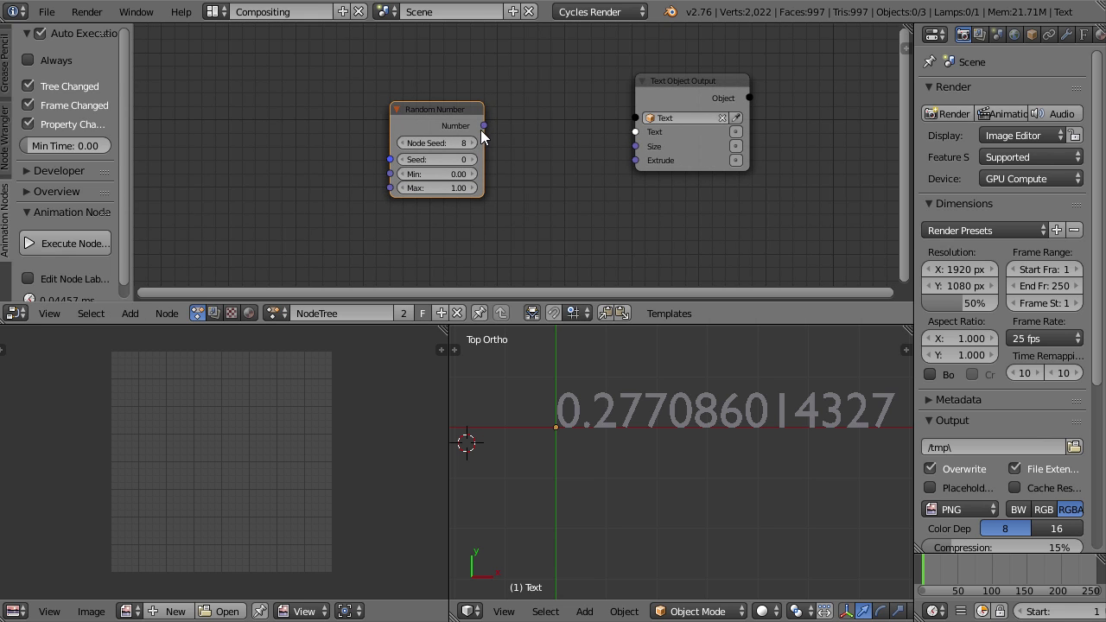
pyautogui.moveTo(483, 126); pyautogui.dragTo(636, 131)
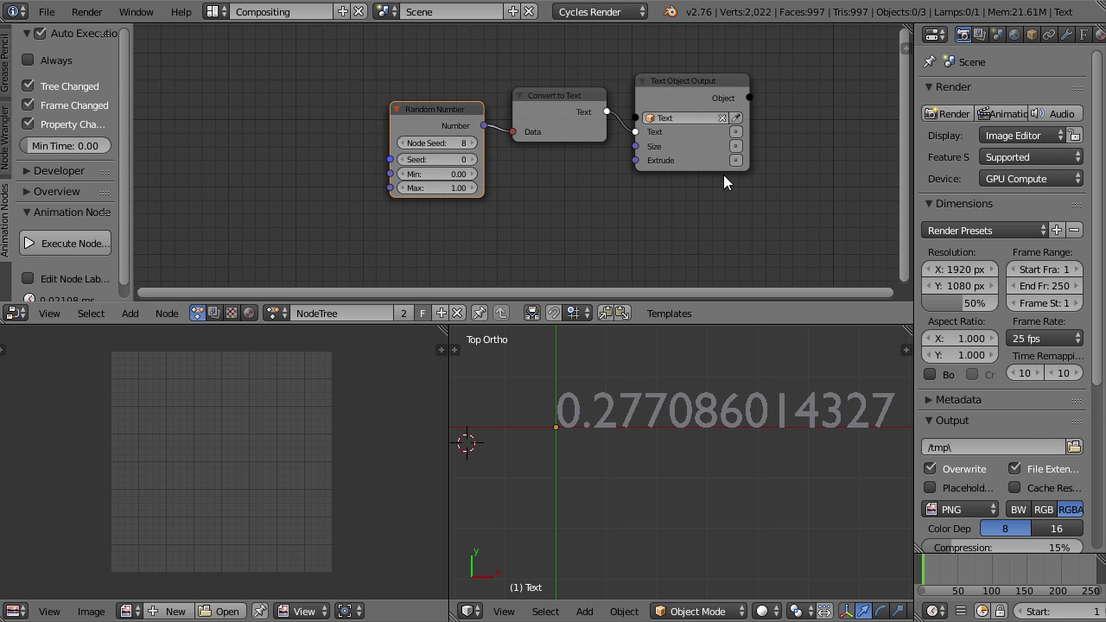
# Collapse the Convert to Text node and move the Random Number node slightly left
pyautogui.click(519, 95)
pyautogui.moveTo(534, 95); pyautogui.dragTo(542, 120)
pyautogui.click(528, 122)
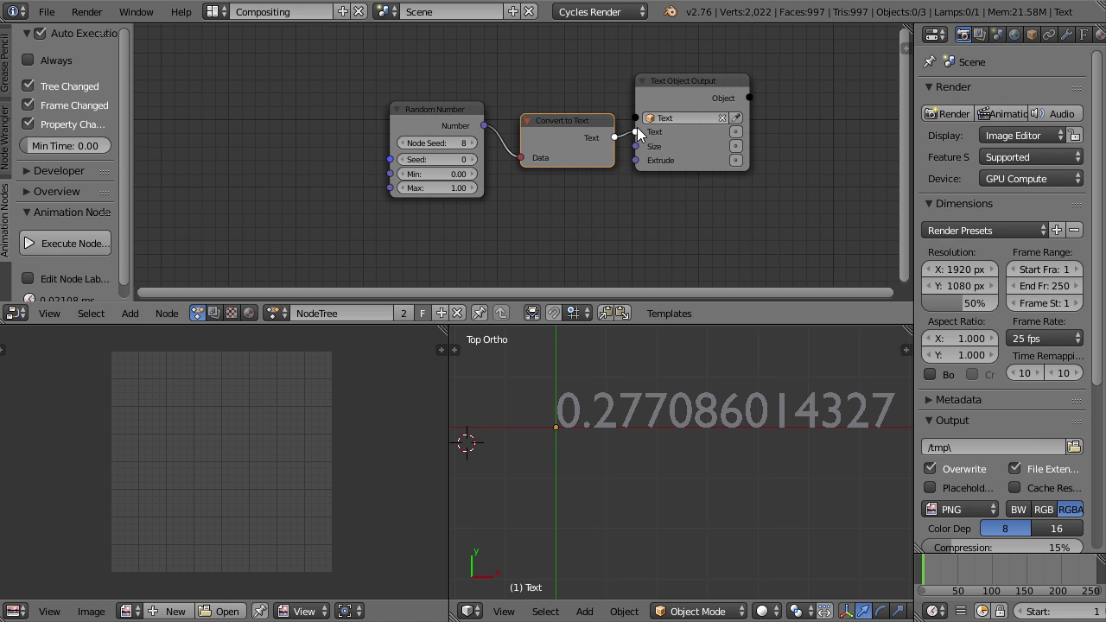
pyautogui.click(527, 121)
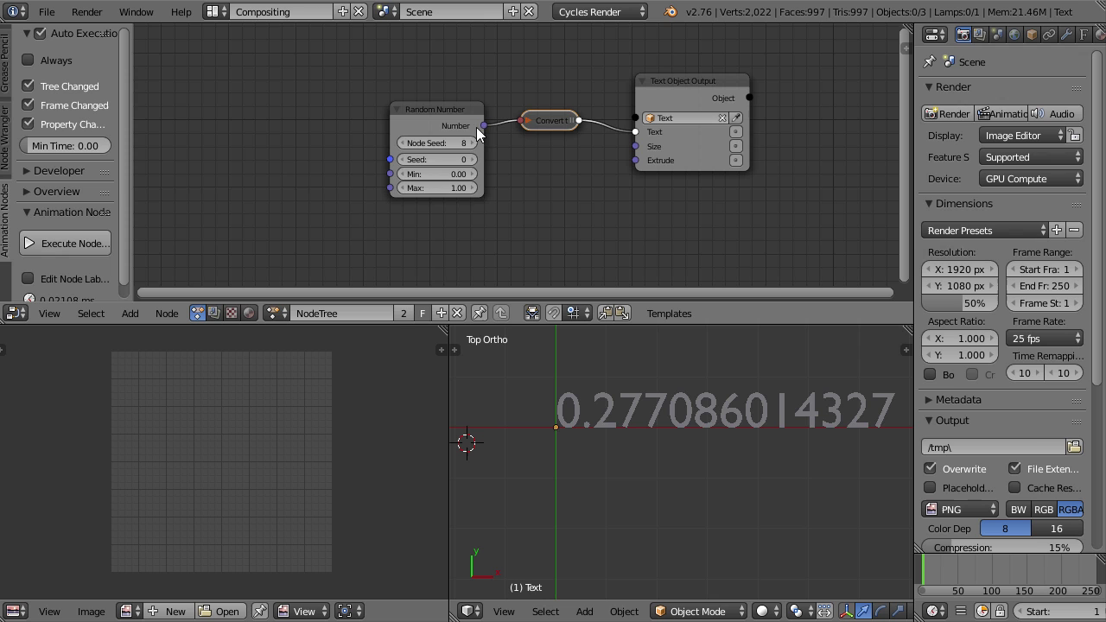
pyautogui.click(417, 120)
pyautogui.moveTo(417, 120); pyautogui.dragTo(365, 116)
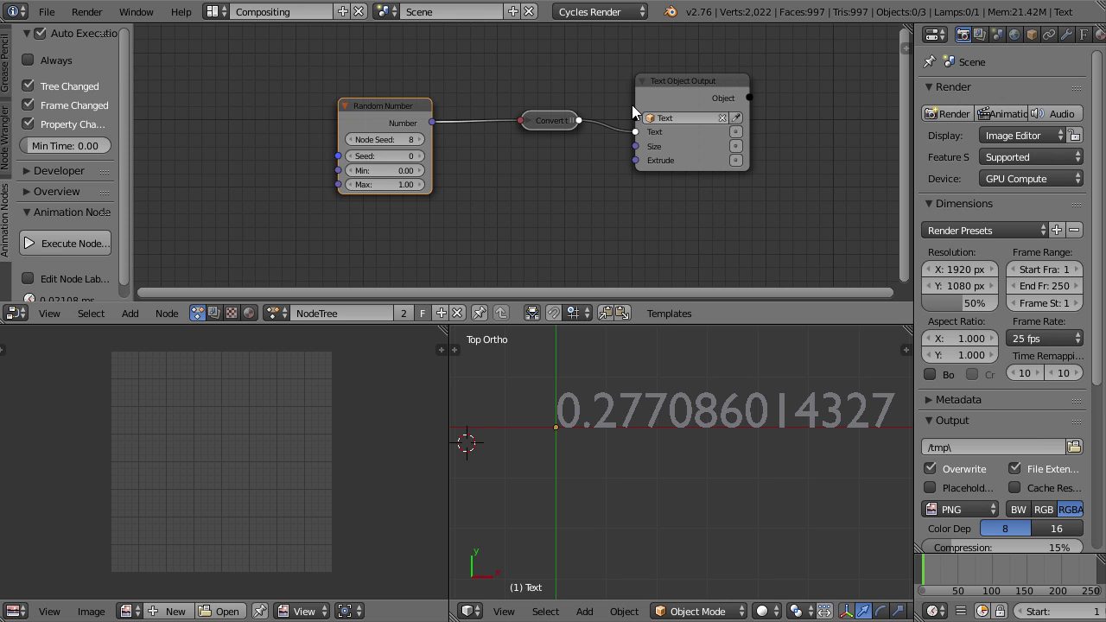
# Raise the Random Number Node Seed to 14 so the text reads 0.395348002858
pyautogui.click(678, 77)
pyautogui.scroll(1, 717, 89)
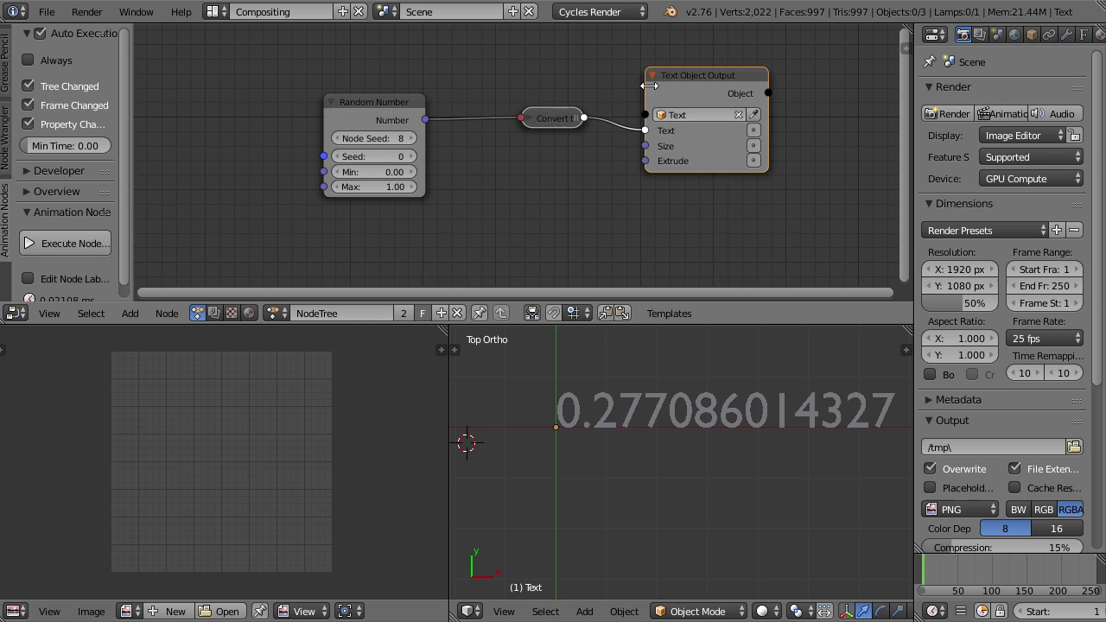
pyautogui.click(753, 131)
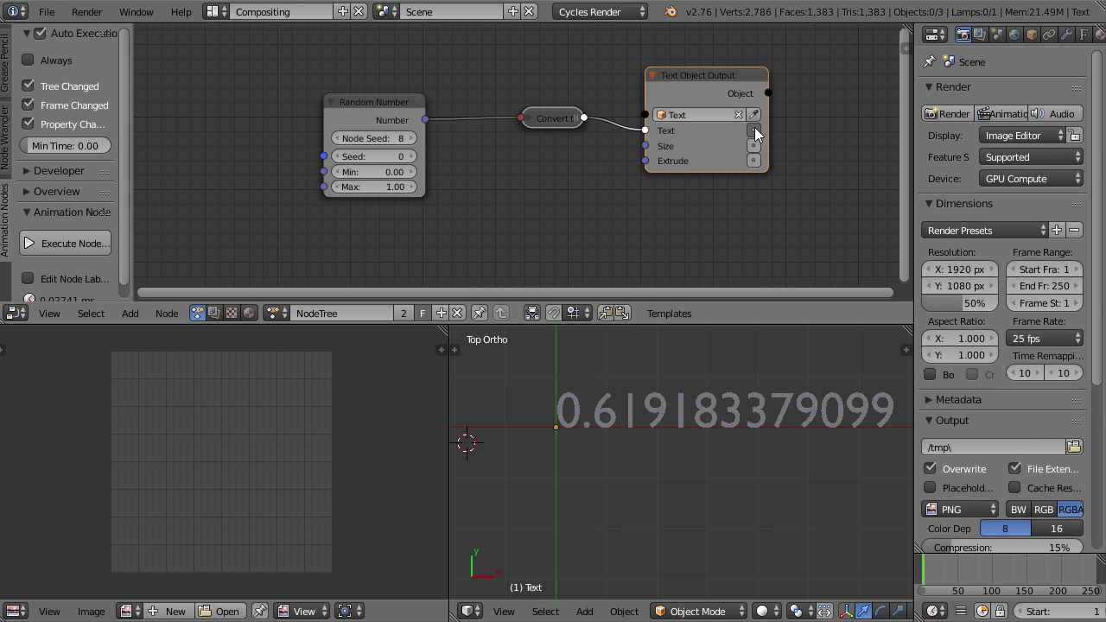
pyautogui.click(407, 139)
pyautogui.click(408, 139)
pyautogui.click(408, 139)
pyautogui.click(407, 139)
pyautogui.click(407, 139)
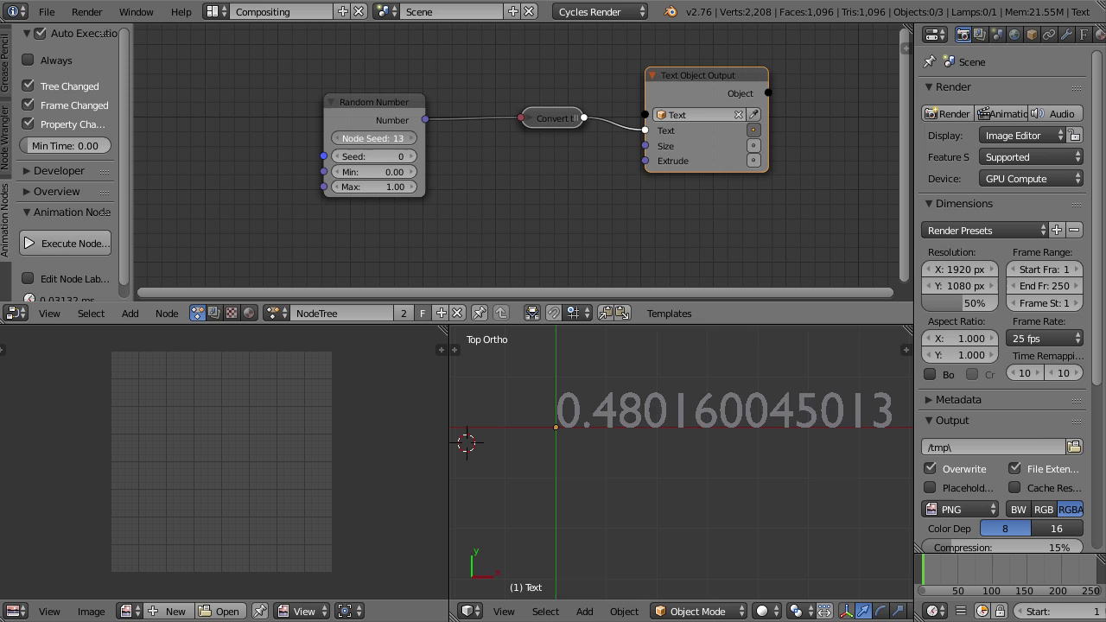
pyautogui.click(407, 139)
pyautogui.scroll(-1, 761, 464)
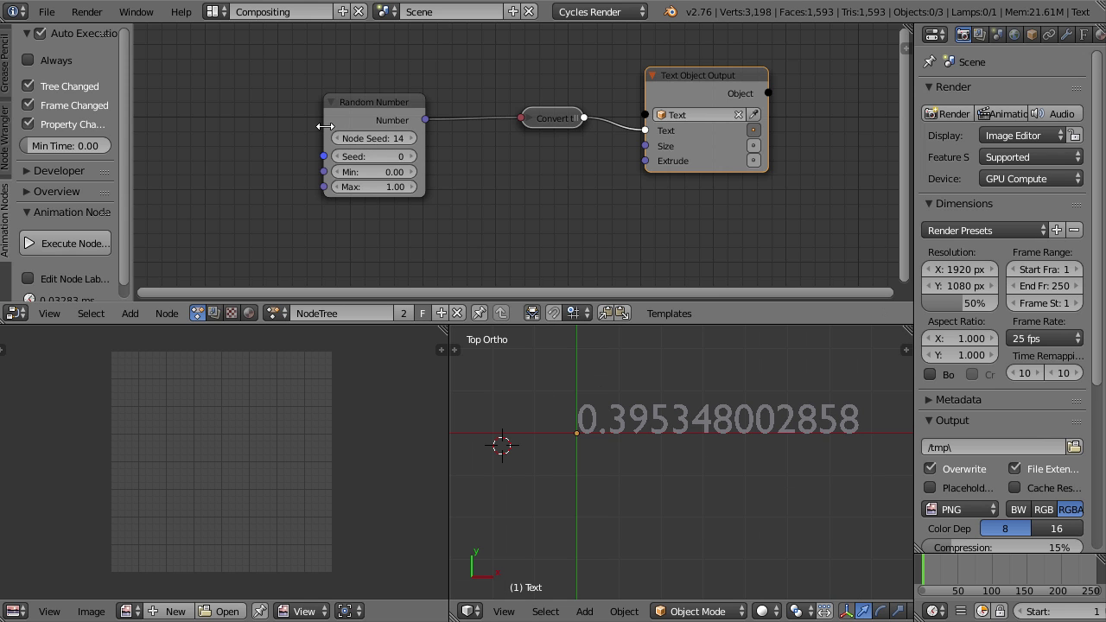
pyautogui.keyDown('ctrl'); pyautogui.hscroll(-2, 423, 207); pyautogui.keyUp('ctrl')
pyautogui.scroll(-1, 468, 142)
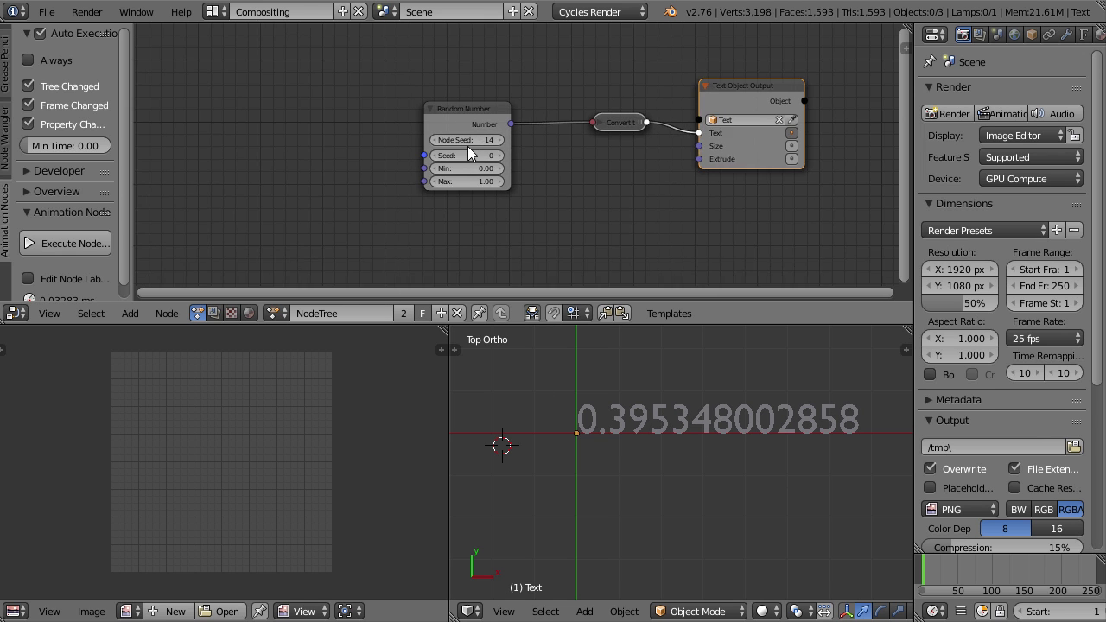
pyautogui.keyDown('ctrl'); pyautogui.hscroll(-1, 423, 161); pyautogui.keyUp('ctrl')
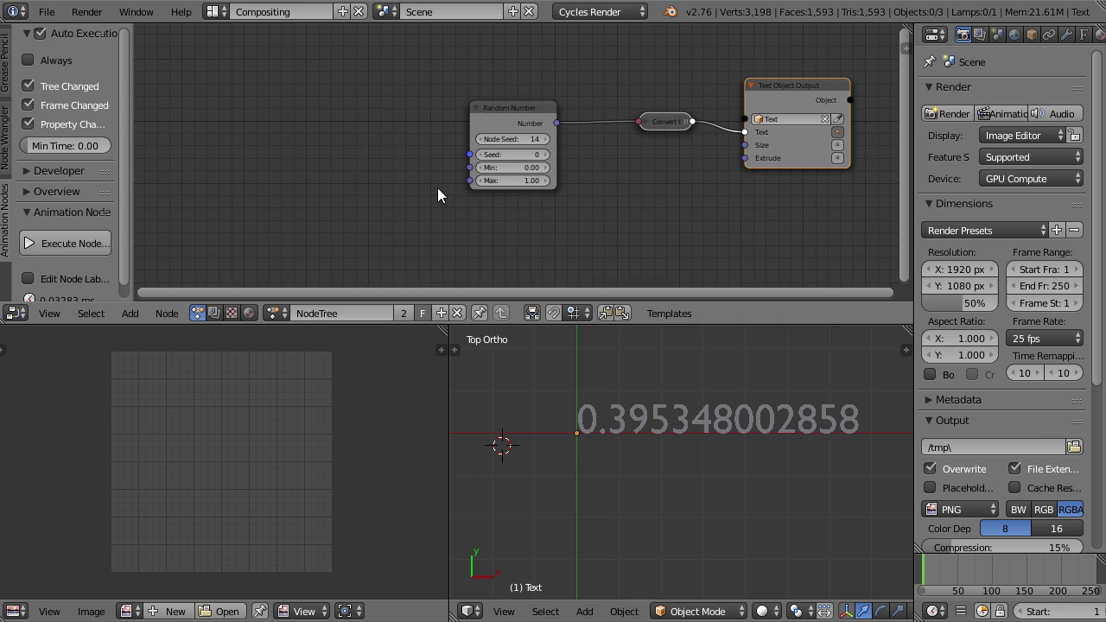
# Add a Time Info node and link its Frame output to the Random Number Seed
pyautogui.scroll(1, 437, 187)
pyautogui.hotkey('shift', 'a')
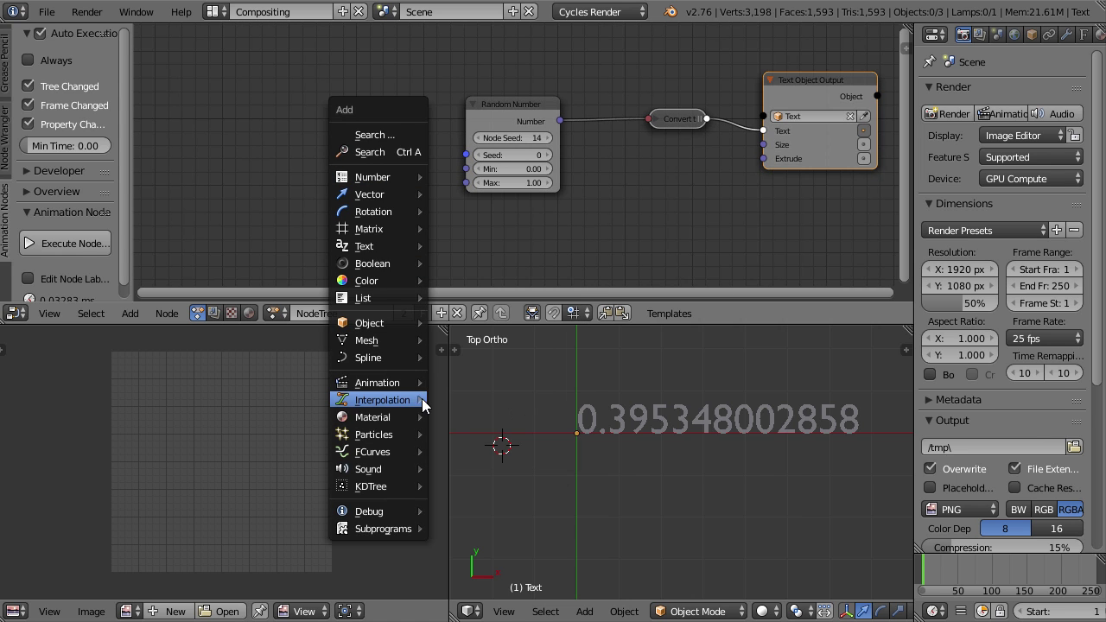
pyautogui.moveTo(397, 384)
pyautogui.click(513, 385)
pyautogui.click(299, 120)
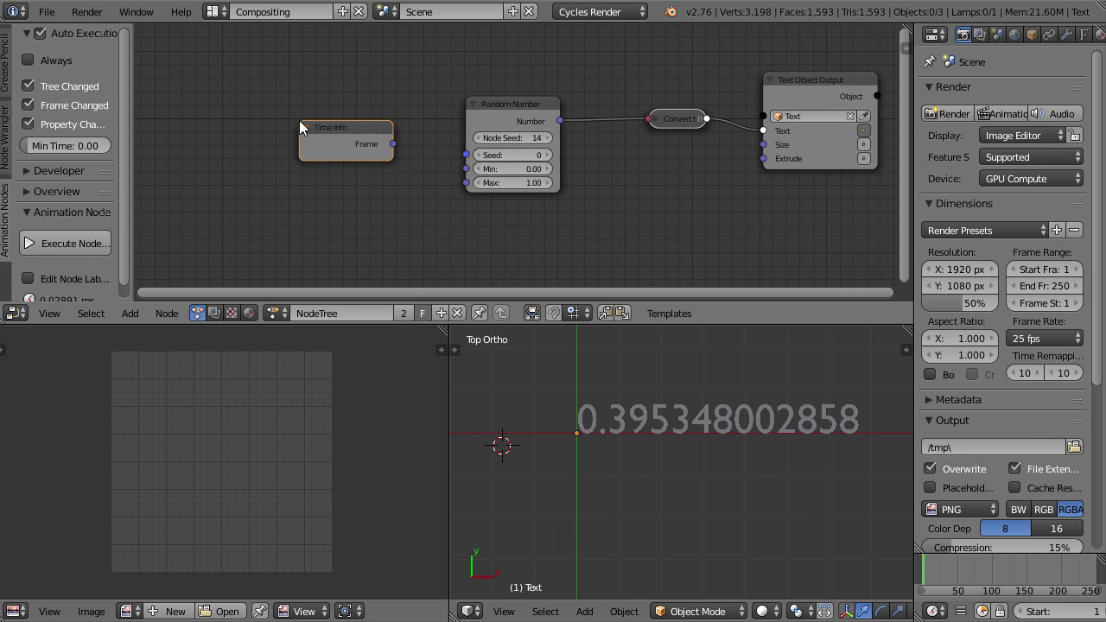
pyautogui.scroll(1, 412, 190)
pyautogui.moveTo(360, 142); pyautogui.dragTo(454, 164)
# Arrange Time Info and a collapsed Float-to-Integer node, then scrub to frame 67
pyautogui.keyDown('ctrl'); pyautogui.scroll(4, 577, 128); pyautogui.keyUp('ctrl')
pyautogui.moveTo(479, 127); pyautogui.dragTo(305, 124)
pyautogui.moveTo(630, 117); pyautogui.dragTo(527, 101)
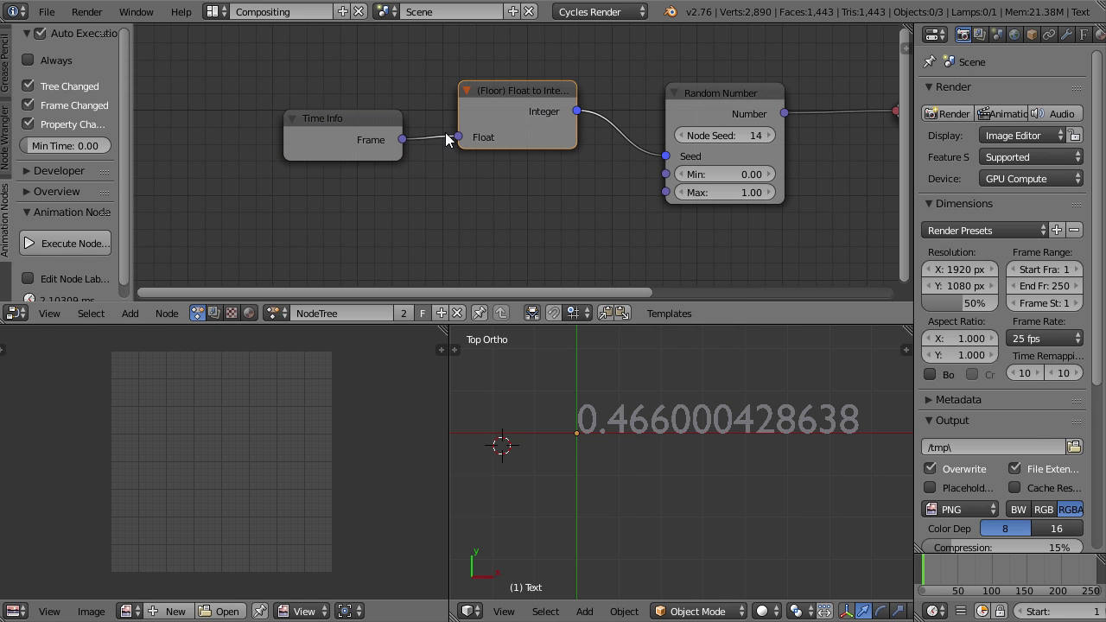
pyautogui.click(466, 90)
pyautogui.scroll(-1, 671, 133)
pyautogui.moveTo(690, 144); pyautogui.dragTo(668, 146, button='middle')
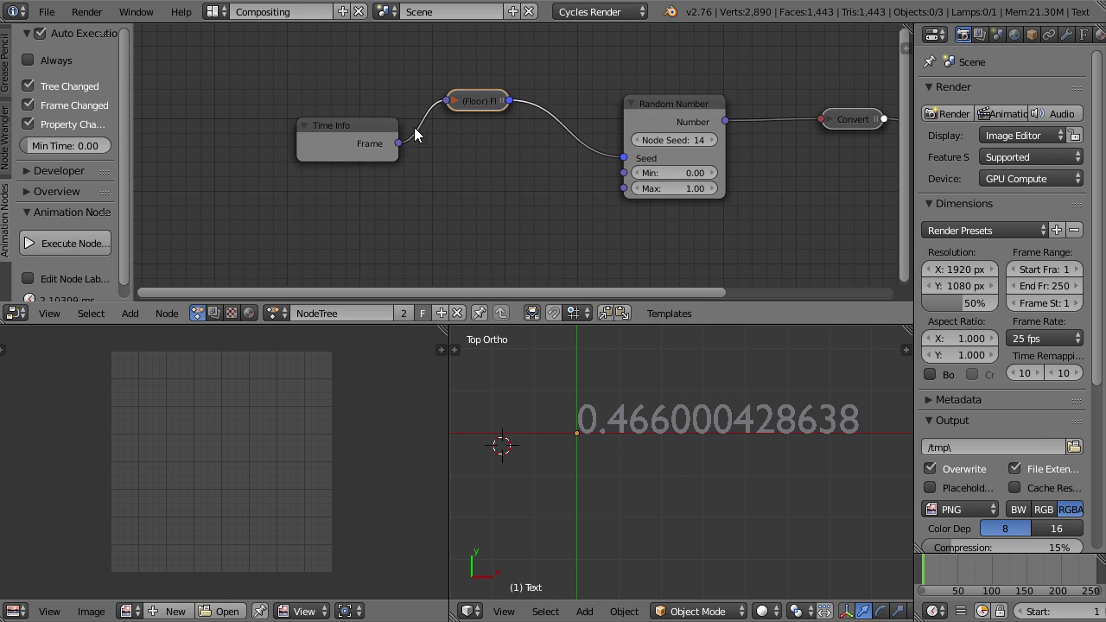
pyautogui.moveTo(366, 134); pyautogui.dragTo(452, 177)
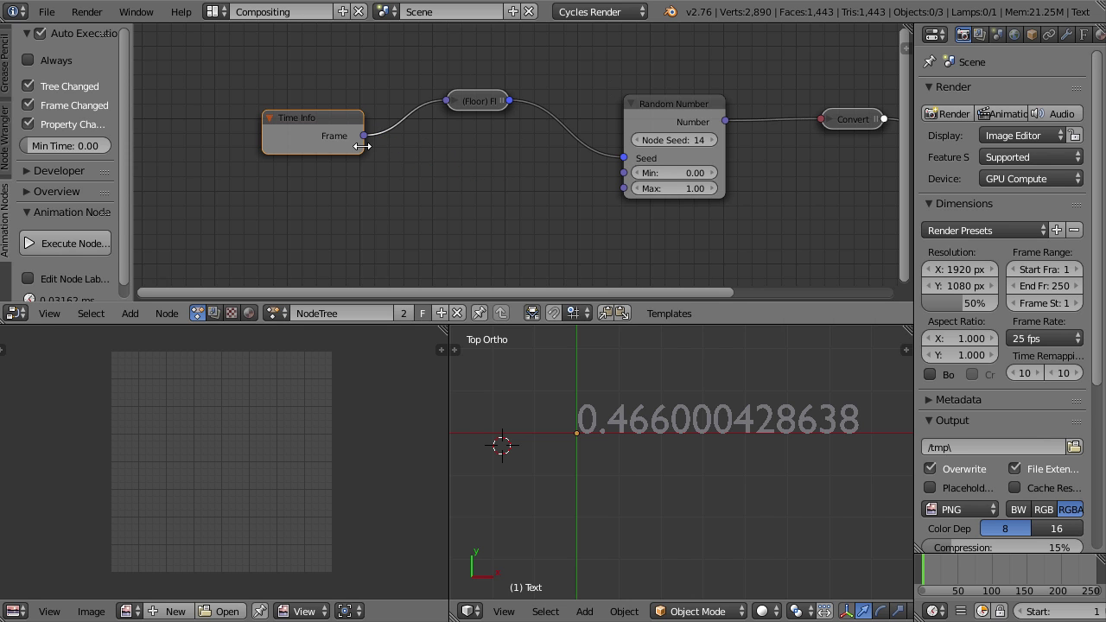
pyautogui.moveTo(944, 583)
pyautogui.mouseDown()
pyautogui.moveTo(968, 571)
pyautogui.moveTo(941, 563)
pyautogui.moveTo(963, 563)
pyautogui.moveTo(953, 567)
pyautogui.mouseUp()
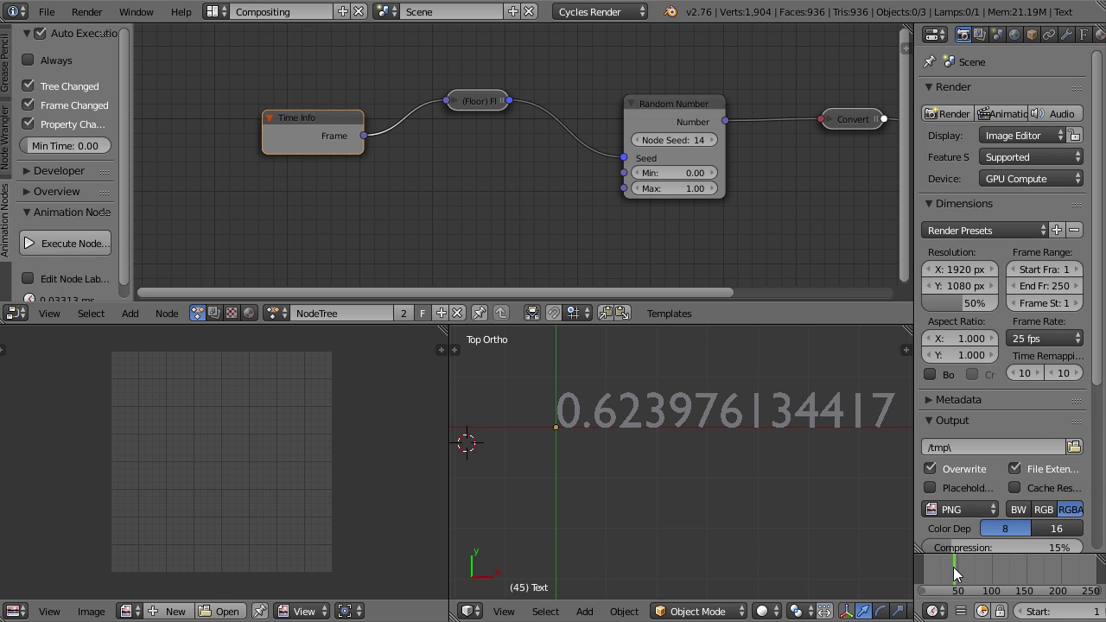
# Return to frame 1, frame all nodes, and reposition the Random Number and Convert nodes
pyautogui.hotkey('shift', 'Left')
pyautogui.press('Home')
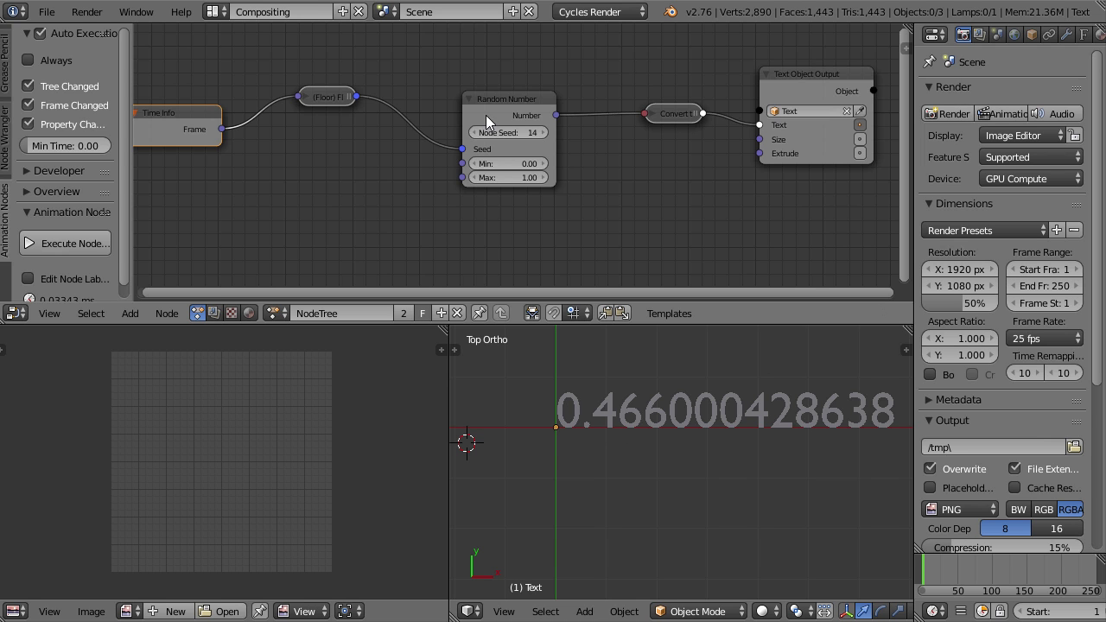
pyautogui.scroll(1, 485, 115)
pyautogui.moveTo(493, 100); pyautogui.dragTo(457, 77)
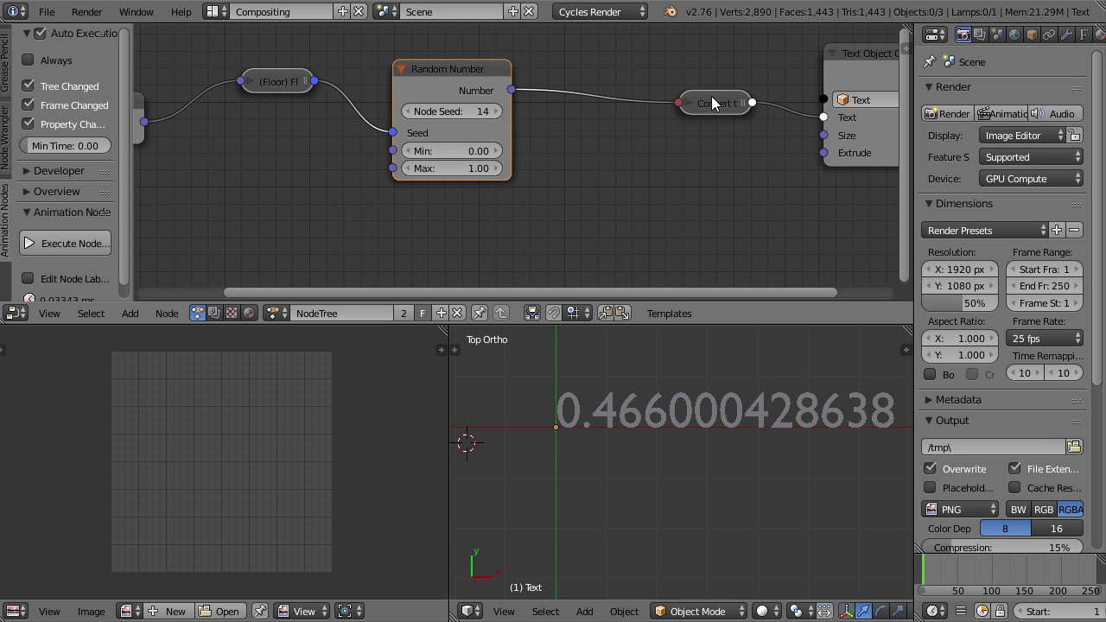
pyautogui.moveTo(710, 96); pyautogui.dragTo(593, 78)
# Insert a Replace Text node between the Convert node and the Text Object Output
pyautogui.hotkey('shift', 'a')
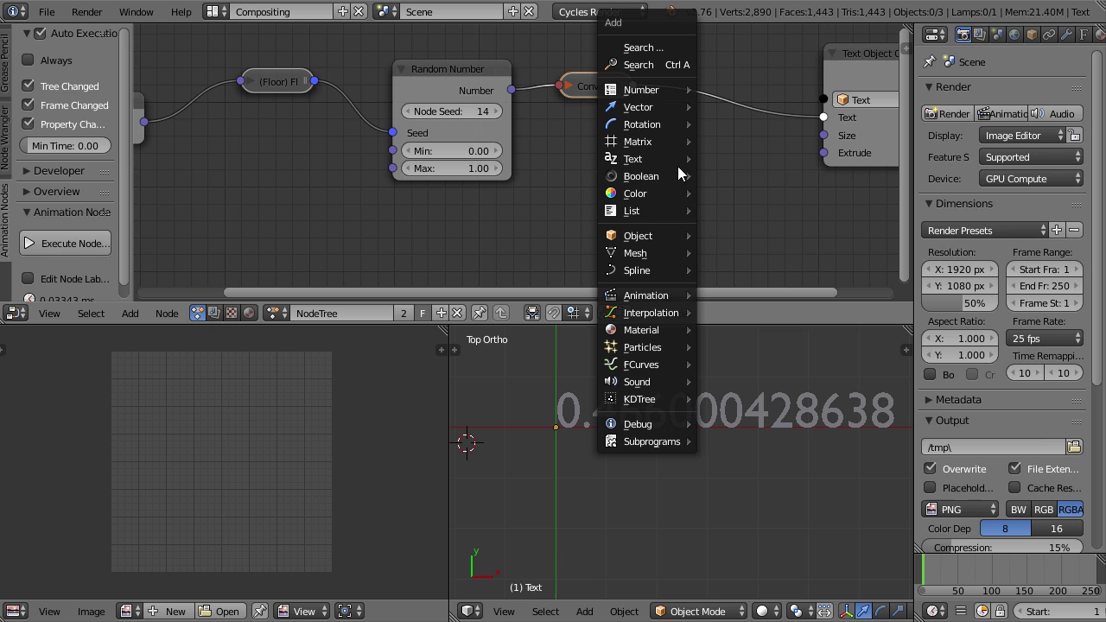
pyautogui.moveTo(658, 159)
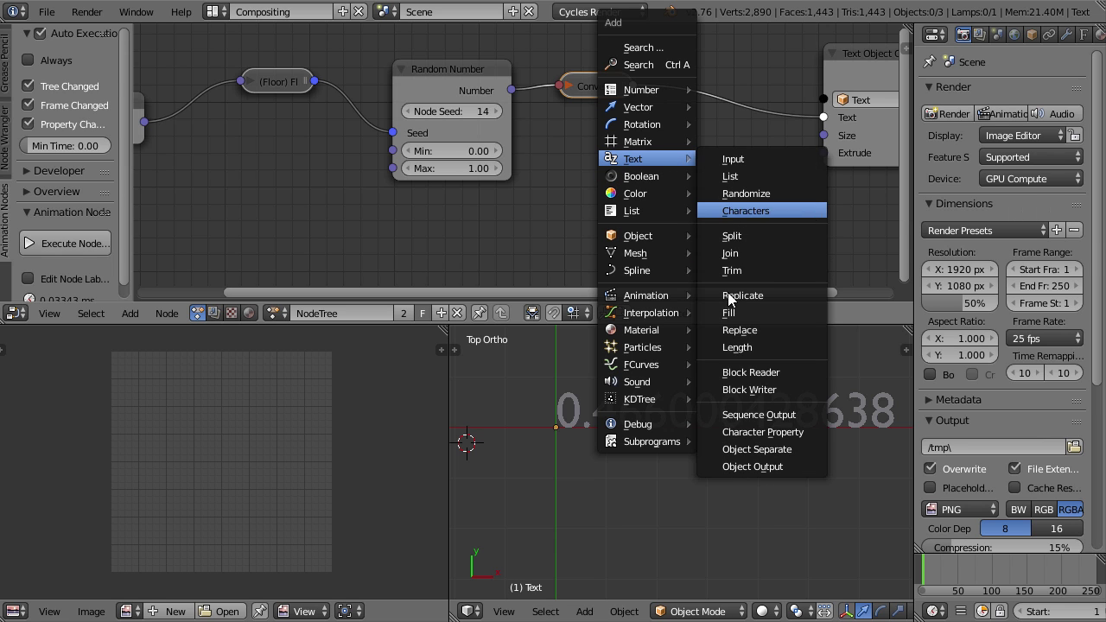
pyautogui.click(740, 330)
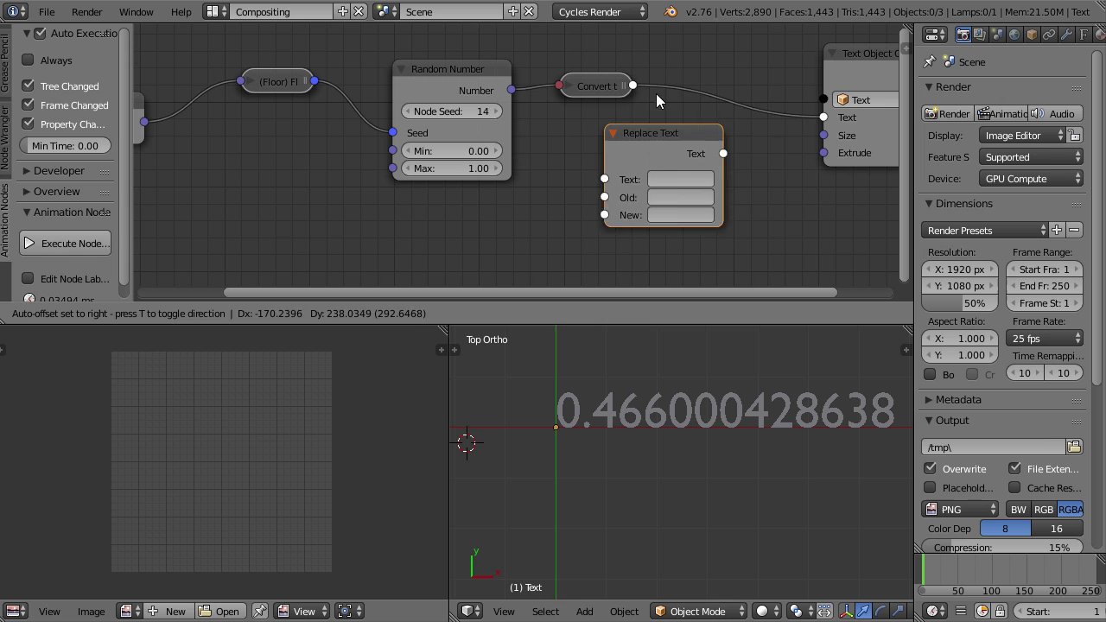
pyautogui.click(703, 159)
pyautogui.press('KP_Decimal')
# Enter the leading '0.' into the Replace Text node's Old field
pyautogui.click(552, 162)
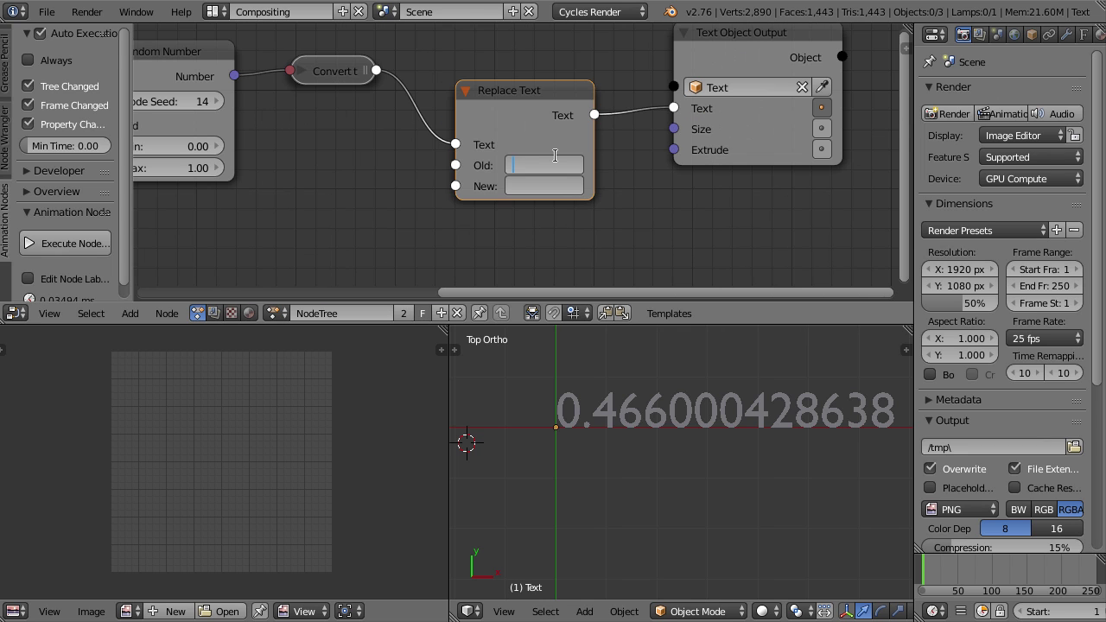
pyautogui.write('0.')
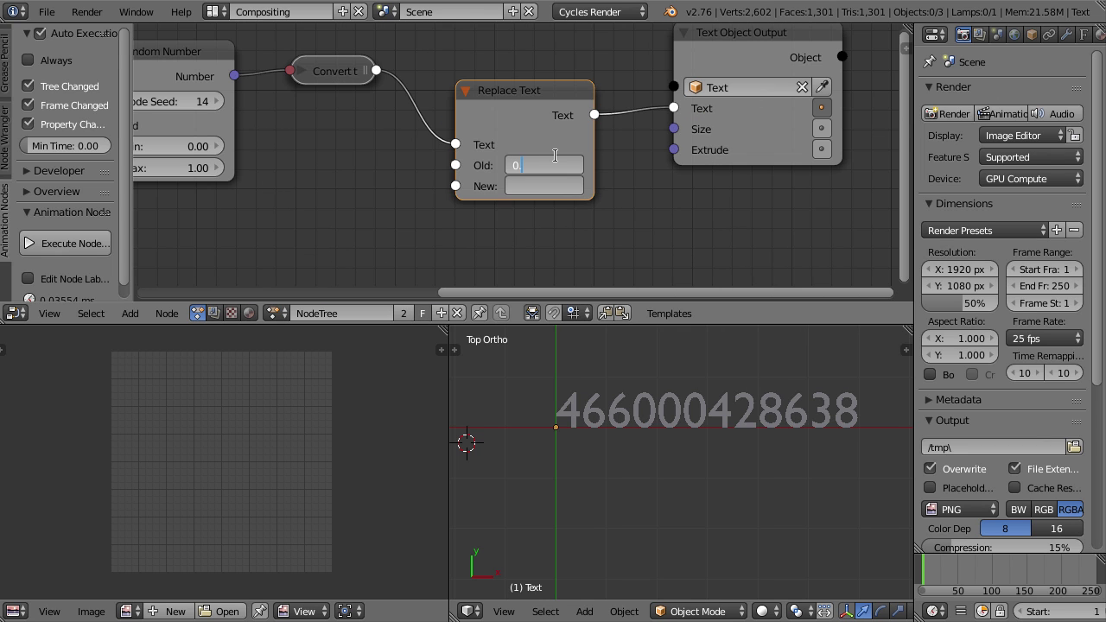
pyautogui.press('BackSpace')
pyautogui.press('BackSpace')
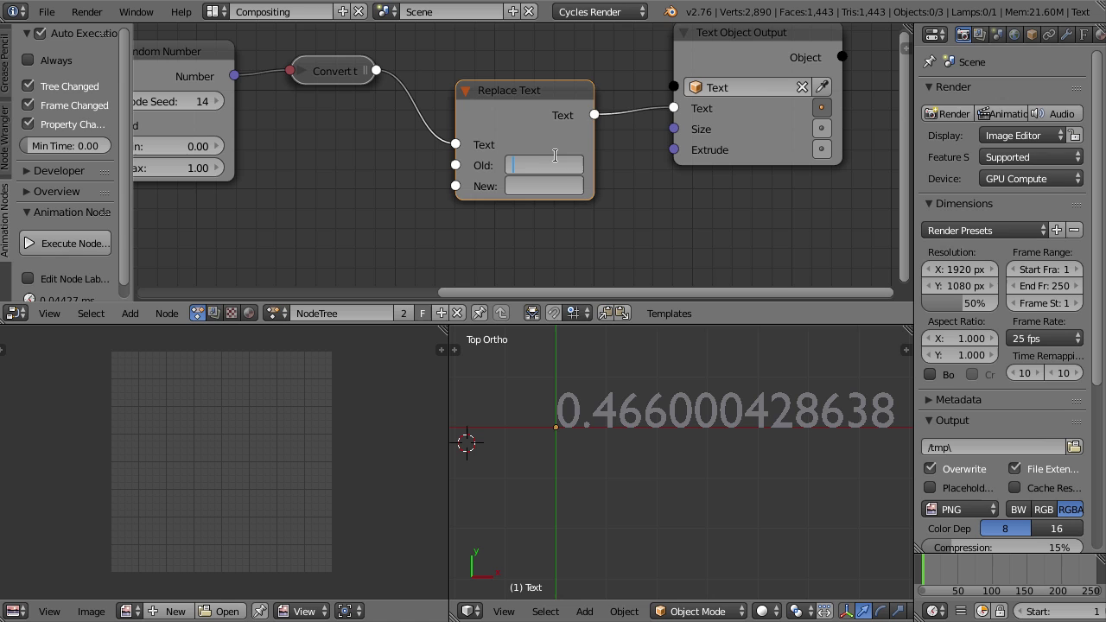
pyautogui.write('0.')
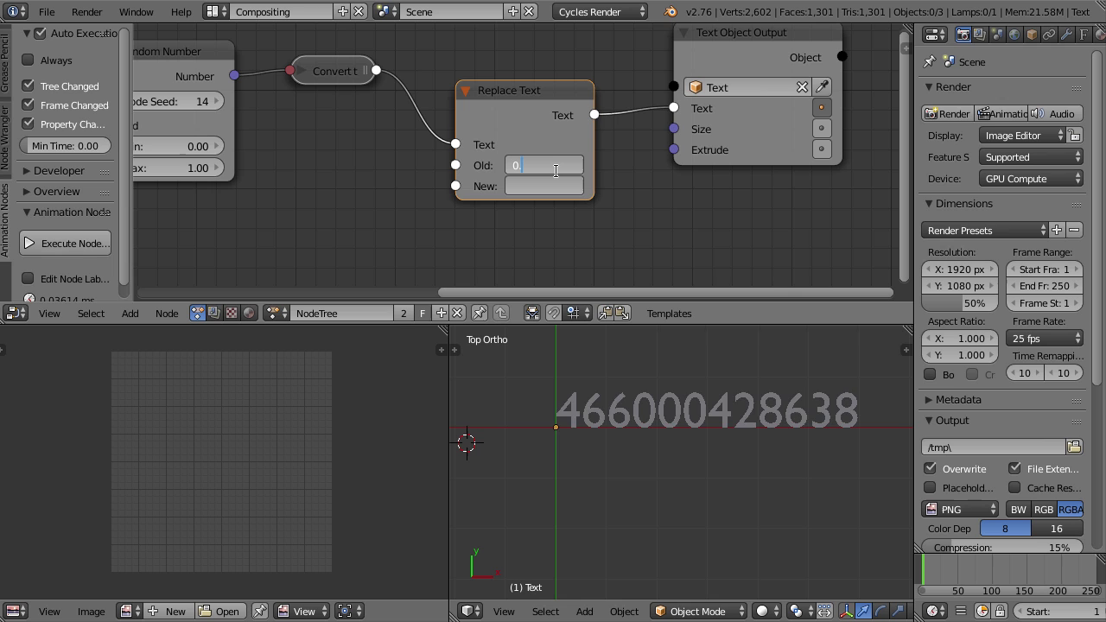
pyautogui.press('BackSpace')
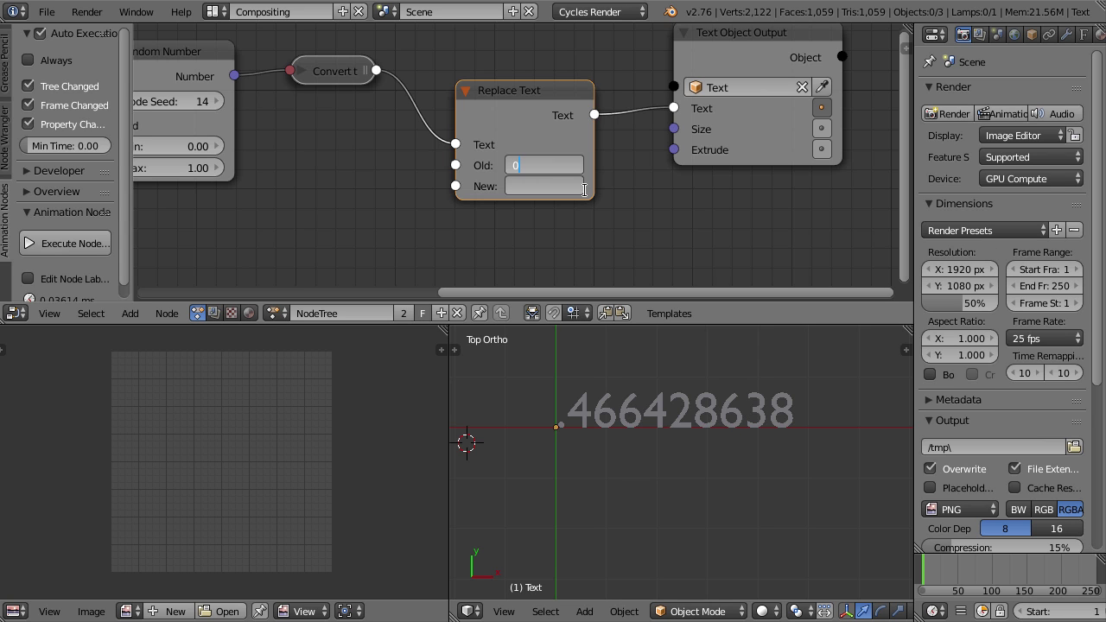
pyautogui.press('BackSpace')
pyautogui.write('3')
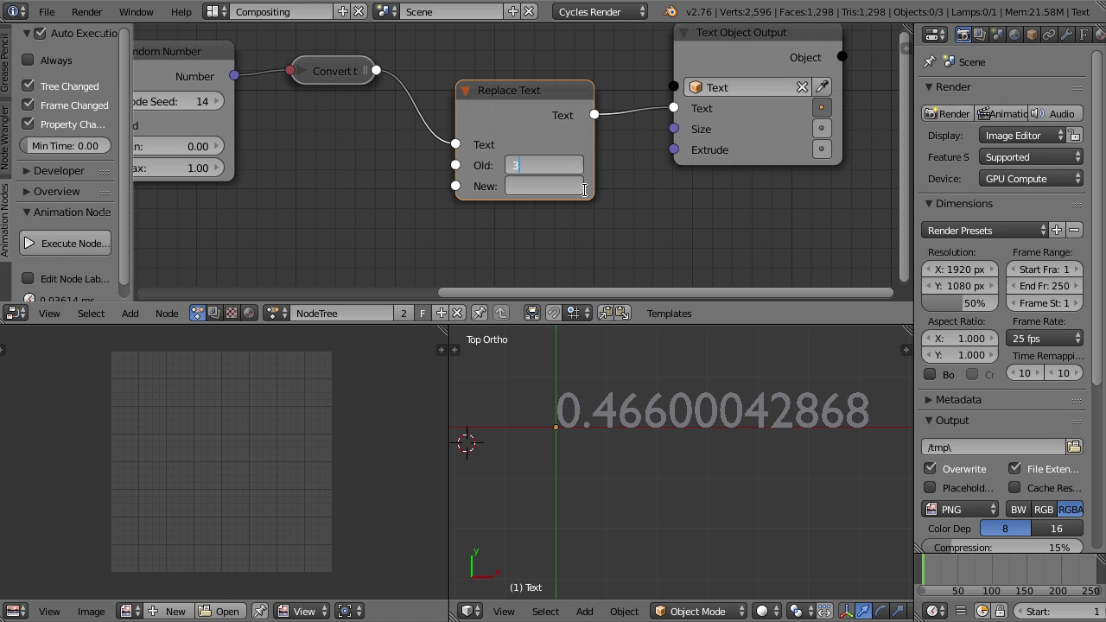
pyautogui.press('BackSpace')
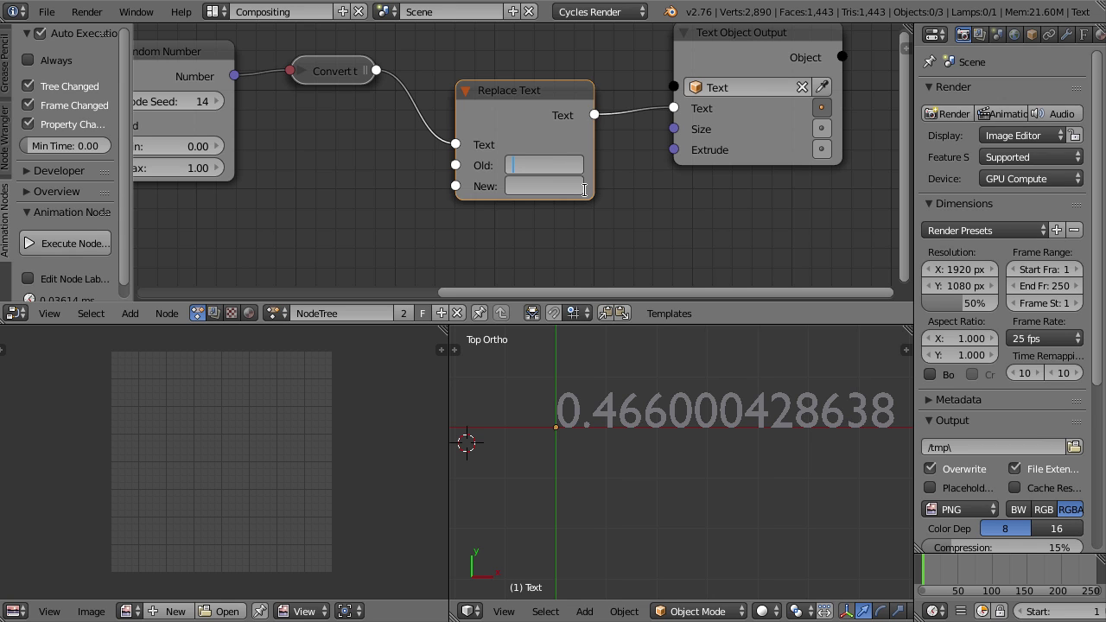
pyautogui.write('0.')
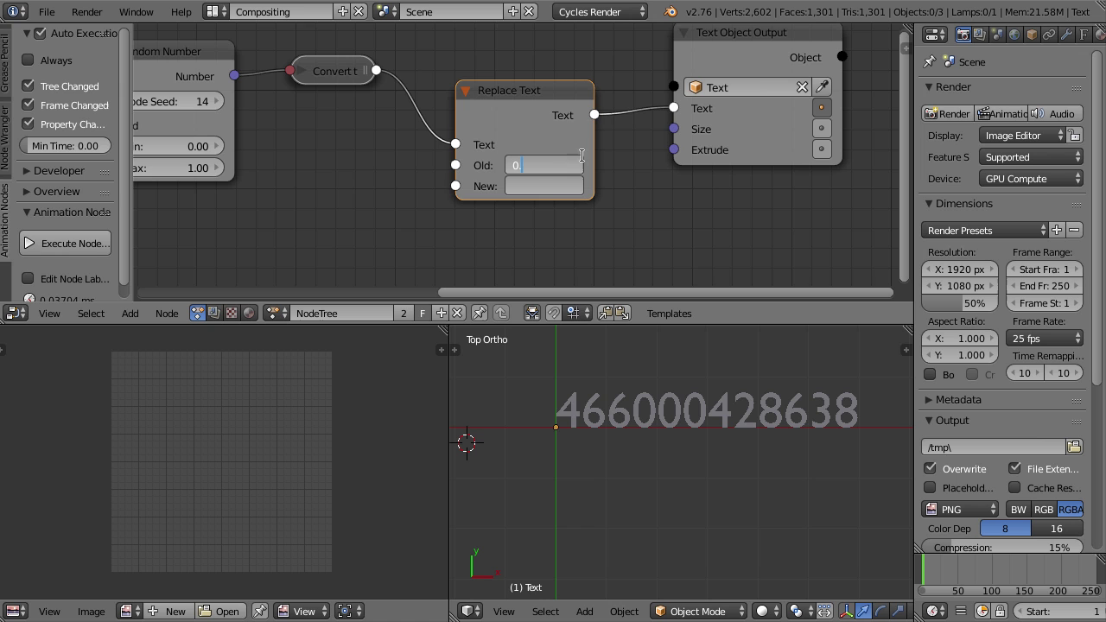
# Confirm '0.' as the Old text and scrub ahead to watch the digits change
pyautogui.press('Return')
pyautogui.press('Home')
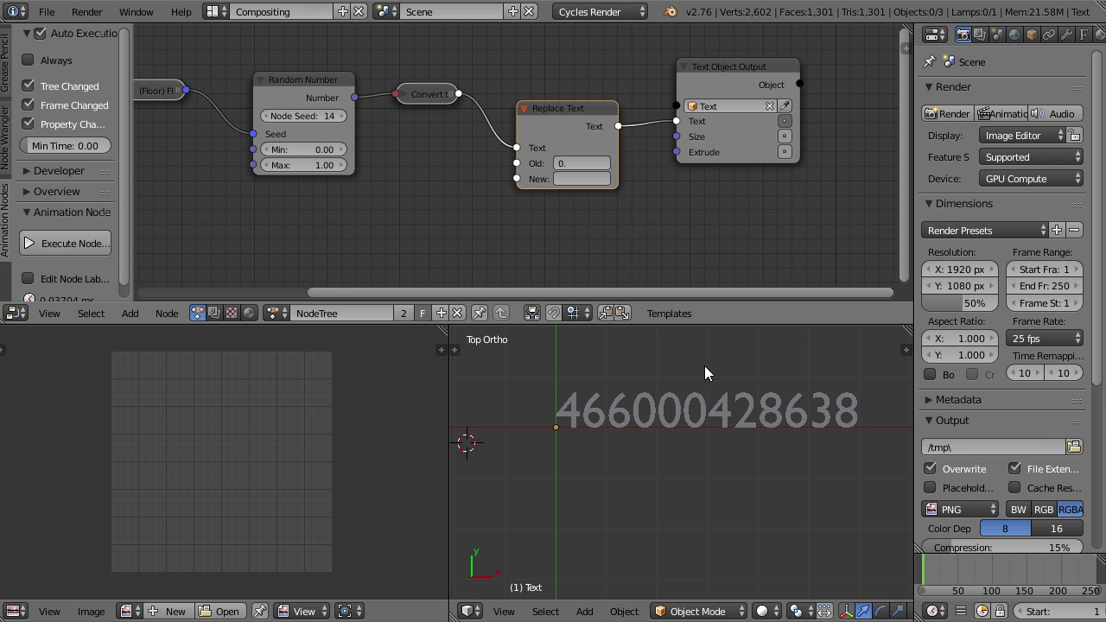
pyautogui.moveTo(935, 577); pyautogui.dragTo(961, 567)
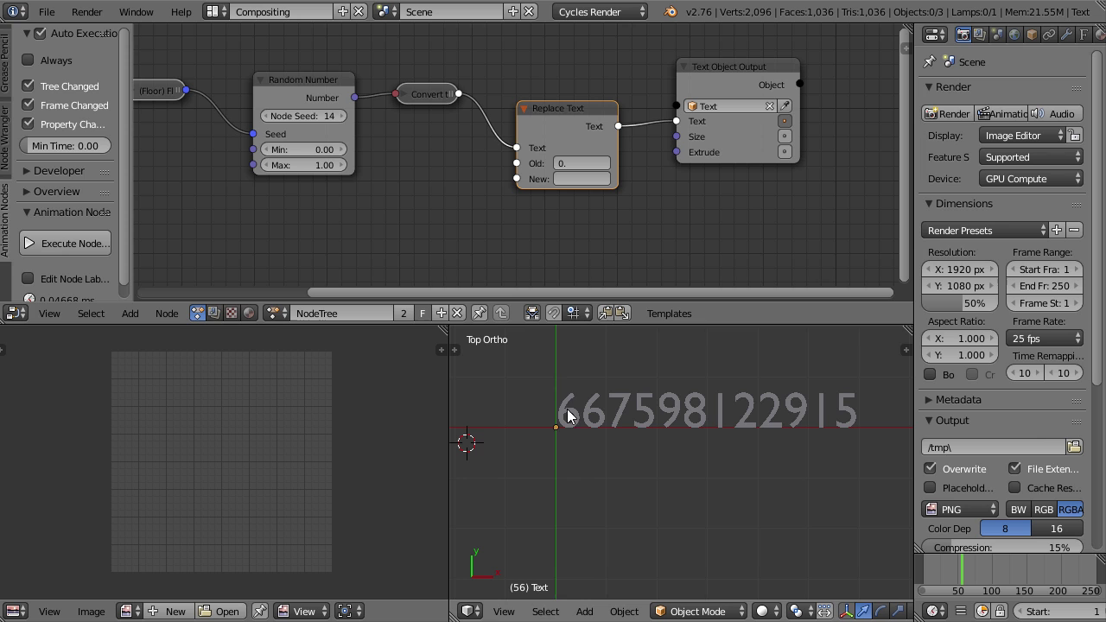
pyautogui.scroll(-2, 509, 112)
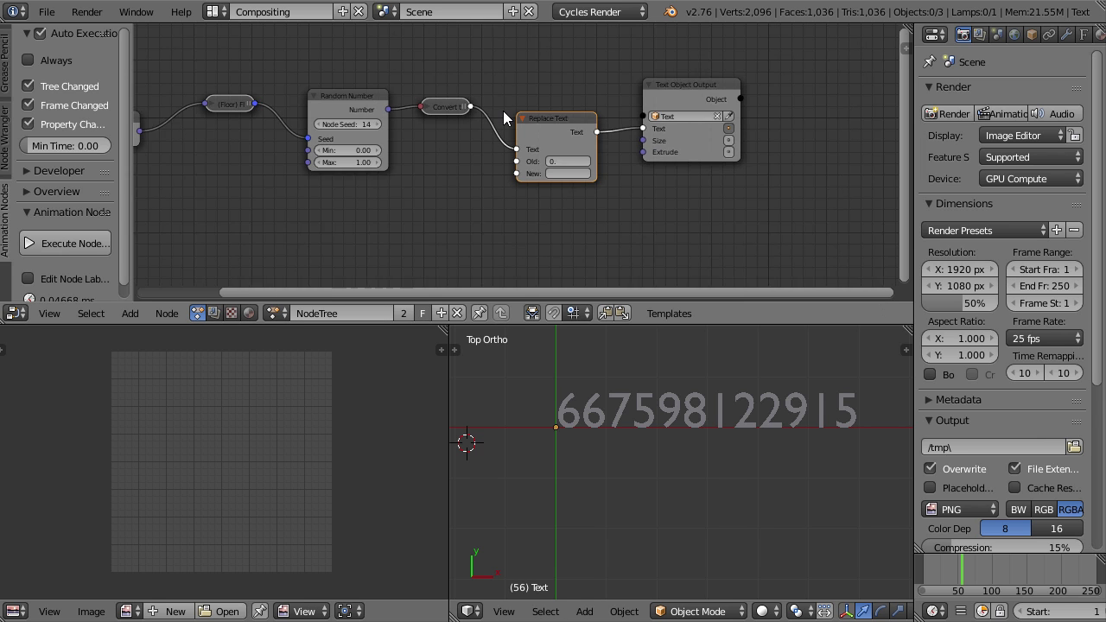
pyautogui.scroll(1, 505, 115)
pyautogui.keyDown('ctrl'); pyautogui.hscroll(-5, 563, 133); pyautogui.keyUp('ctrl')
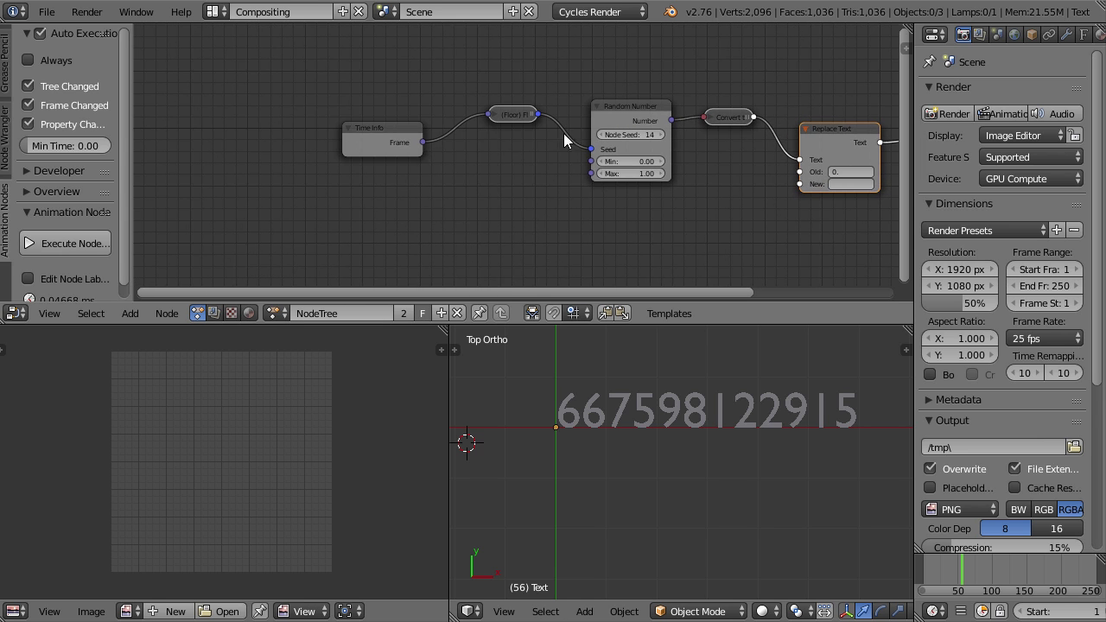
pyautogui.scroll(2, 387, 123)
# Move Time Info left and the Floor node right to open a gap, checking frame 89
pyautogui.moveTo(387, 123); pyautogui.dragTo(220, 120)
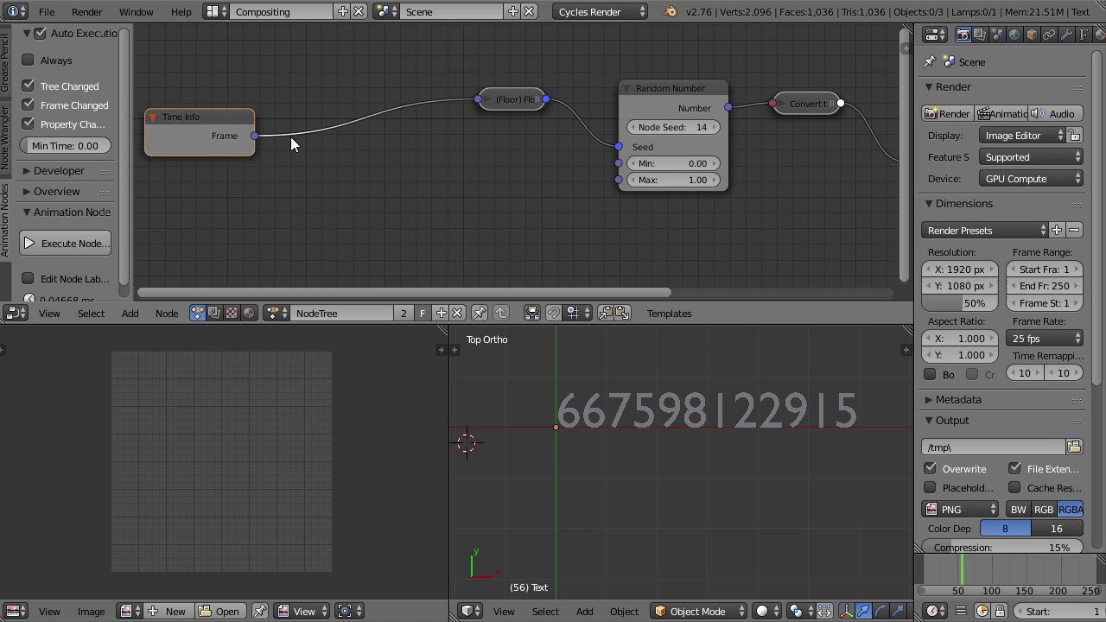
pyautogui.keyDown('ctrl'); pyautogui.hscroll(-1, 290, 136); pyautogui.keyUp('ctrl')
pyautogui.moveTo(527, 101); pyautogui.dragTo(390, 112)
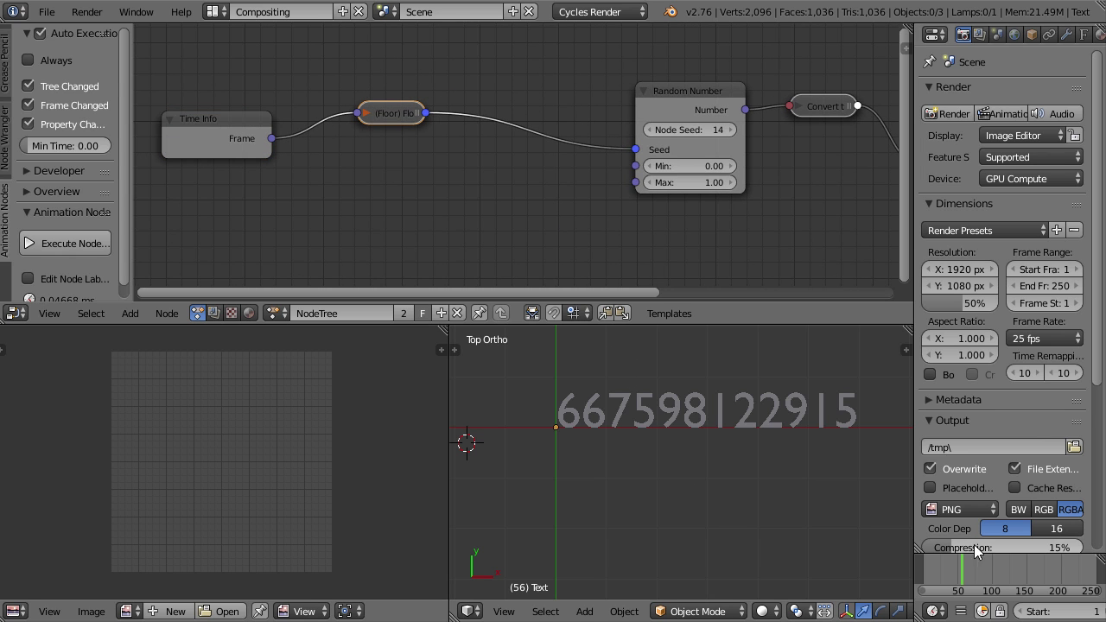
pyautogui.press('Left')
pyautogui.moveTo(973, 572)
pyautogui.mouseDown()
pyautogui.moveTo(1006, 569)
pyautogui.moveTo(985, 573)
pyautogui.mouseUp()
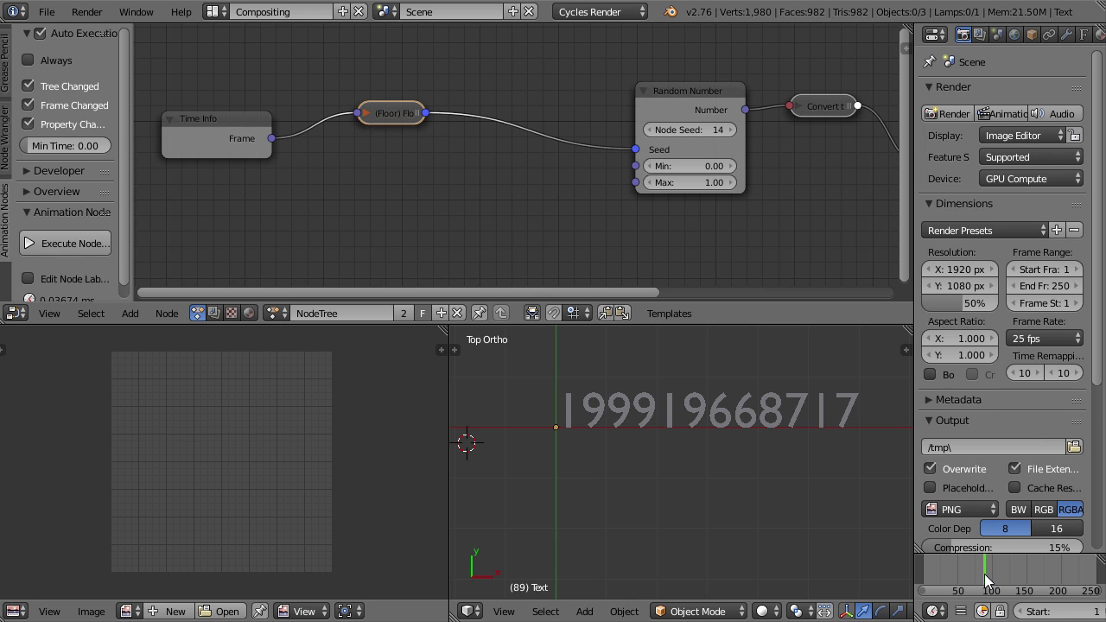
pyautogui.moveTo(389, 113); pyautogui.dragTo(529, 134)
# Insert a Math node set to Divide with B = 10 between Frame and Floor
pyautogui.hotkey('shift', 'a')
pyautogui.moveTo(466, 94)
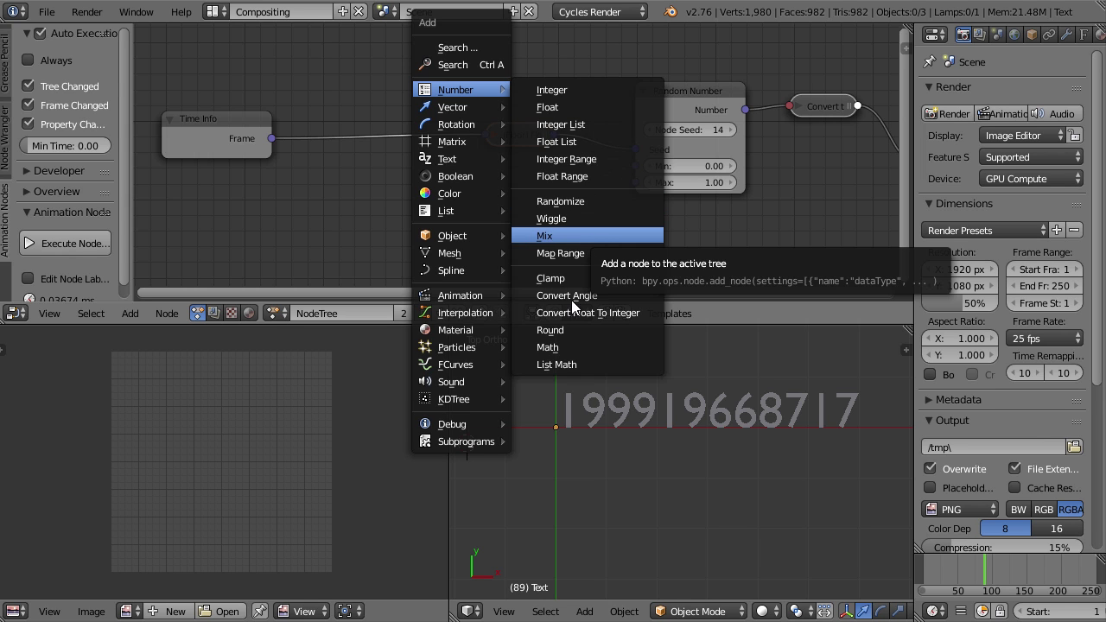
pyautogui.click(566, 347)
pyautogui.click(327, 106)
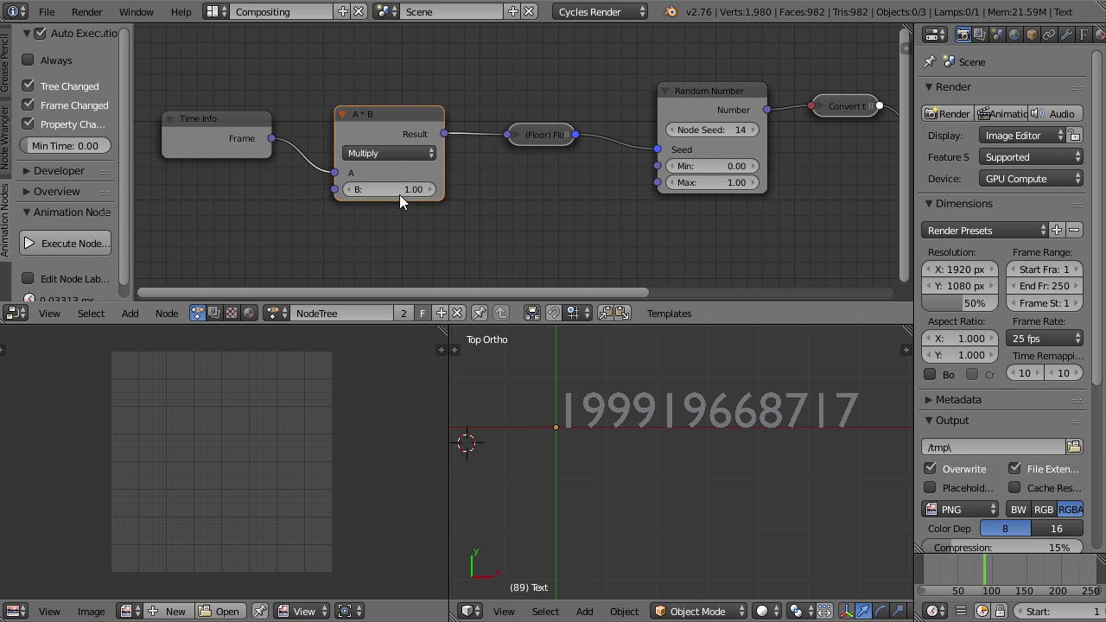
pyautogui.click(344, 152)
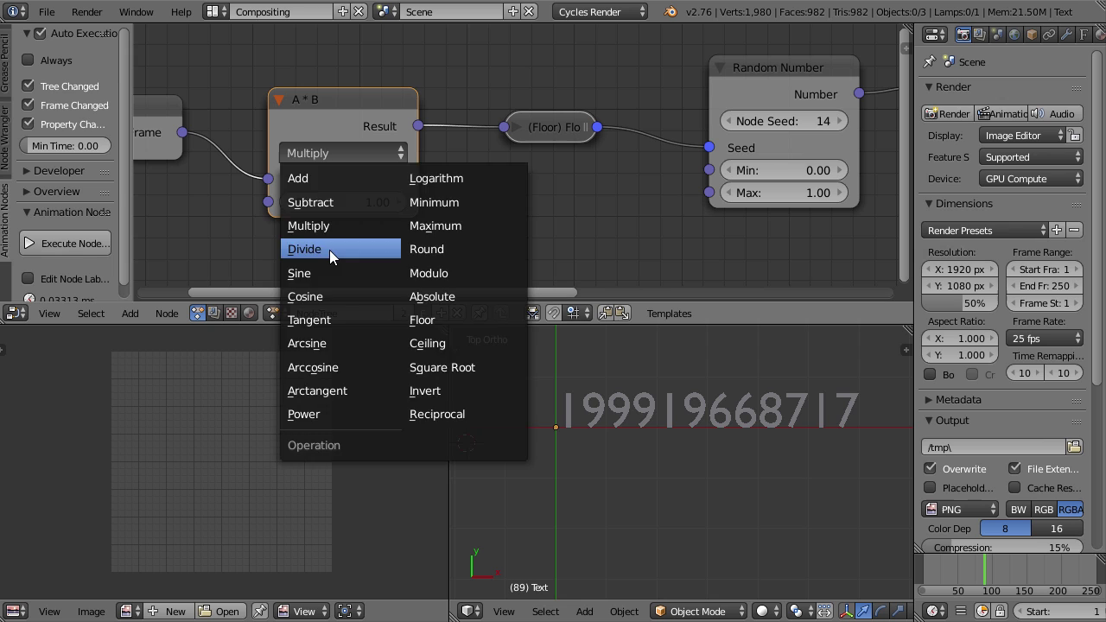
pyautogui.click(330, 250)
pyautogui.click(330, 204)
pyautogui.write('10')
pyautogui.press('Return')
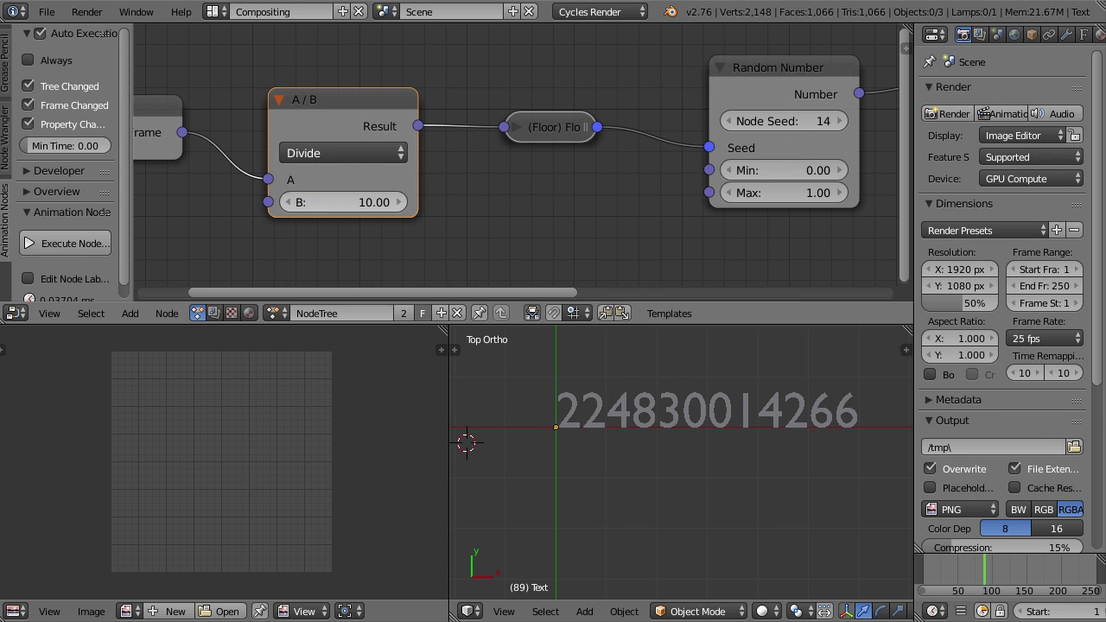
# Rewind to the start frame and play the animation to watch the text update
pyautogui.scroll(-3, 754, 371)
pyautogui.scroll(5, 990, 571)
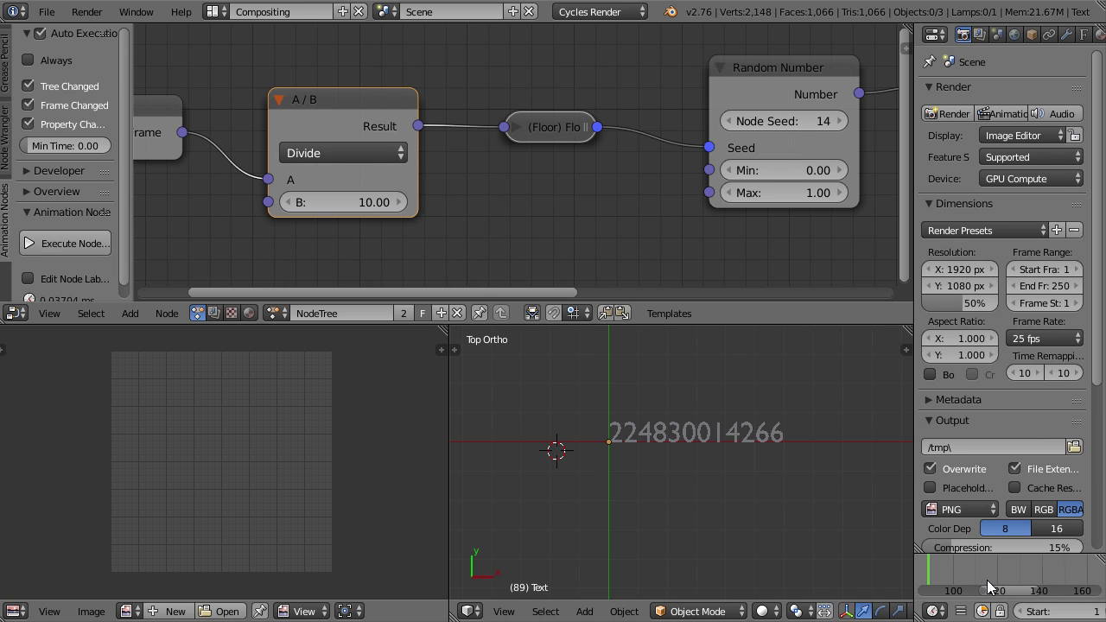
pyautogui.scroll(-6, 1026, 583)
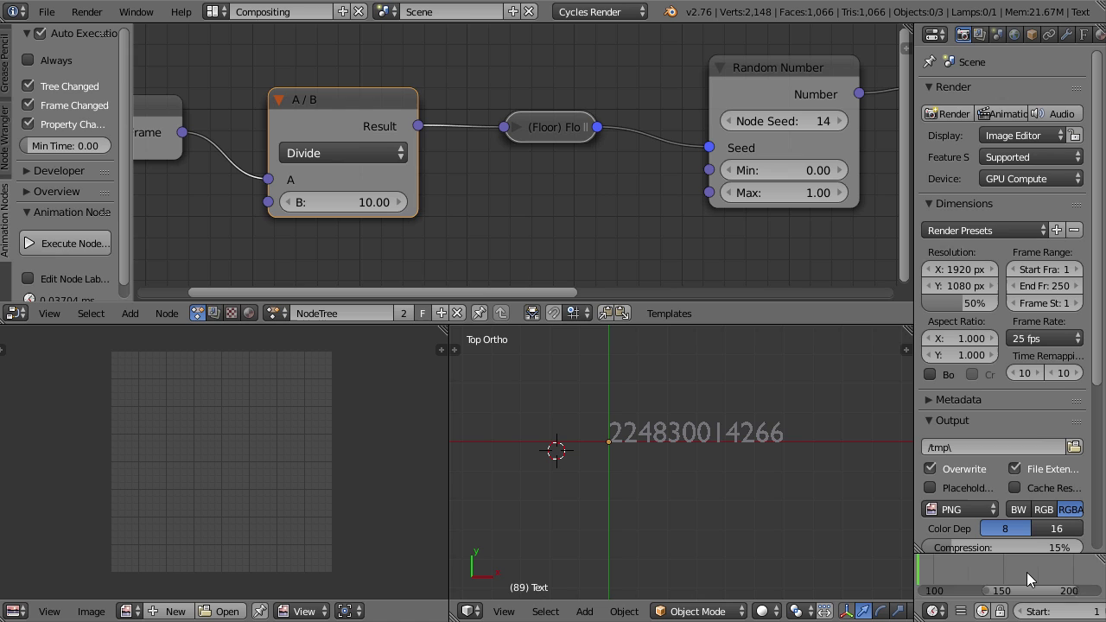
pyautogui.keyDown('ctrl'); pyautogui.moveTo(1093, 566); pyautogui.dragTo(1035, 567, button='middle'); pyautogui.keyUp('ctrl')
pyautogui.hotkey('shift', 'Left')
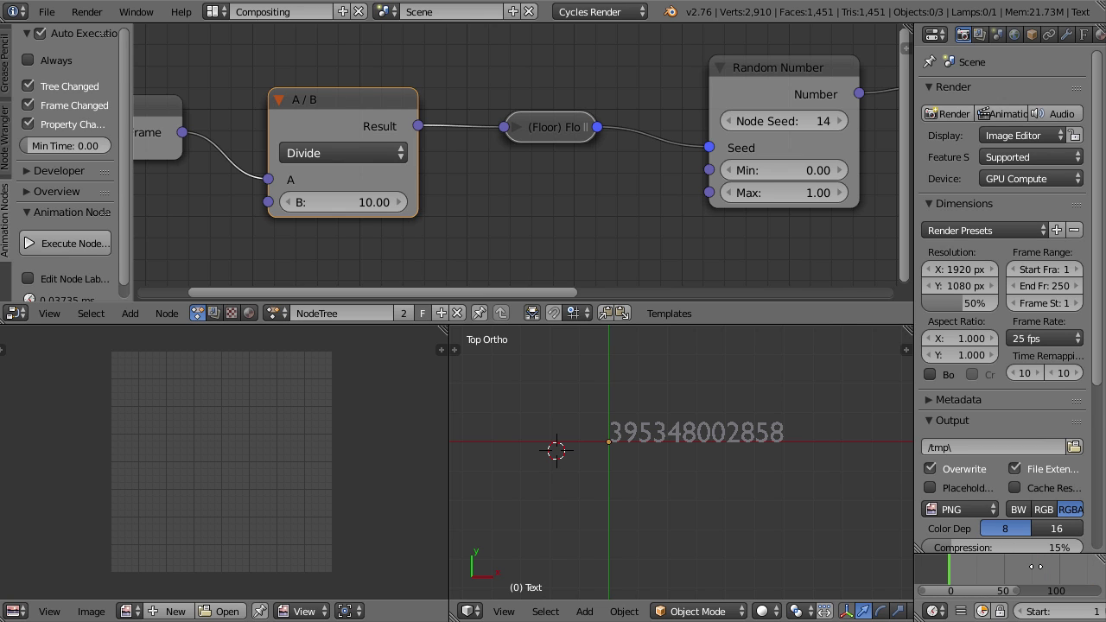
pyautogui.hotkey('alt', 'a')
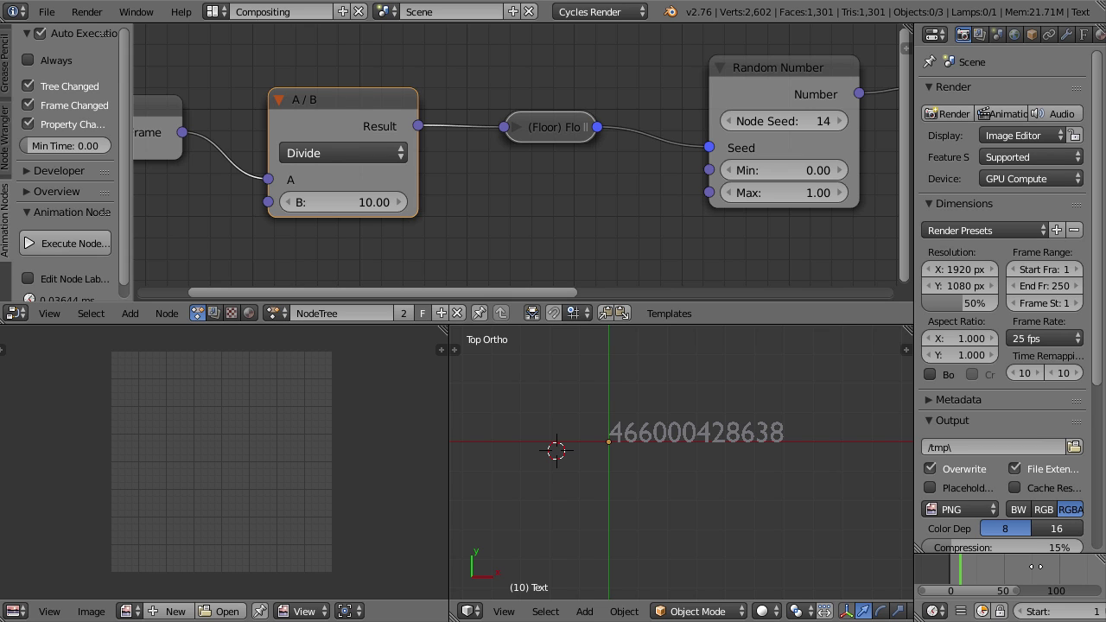
pyautogui.click(547, 126)
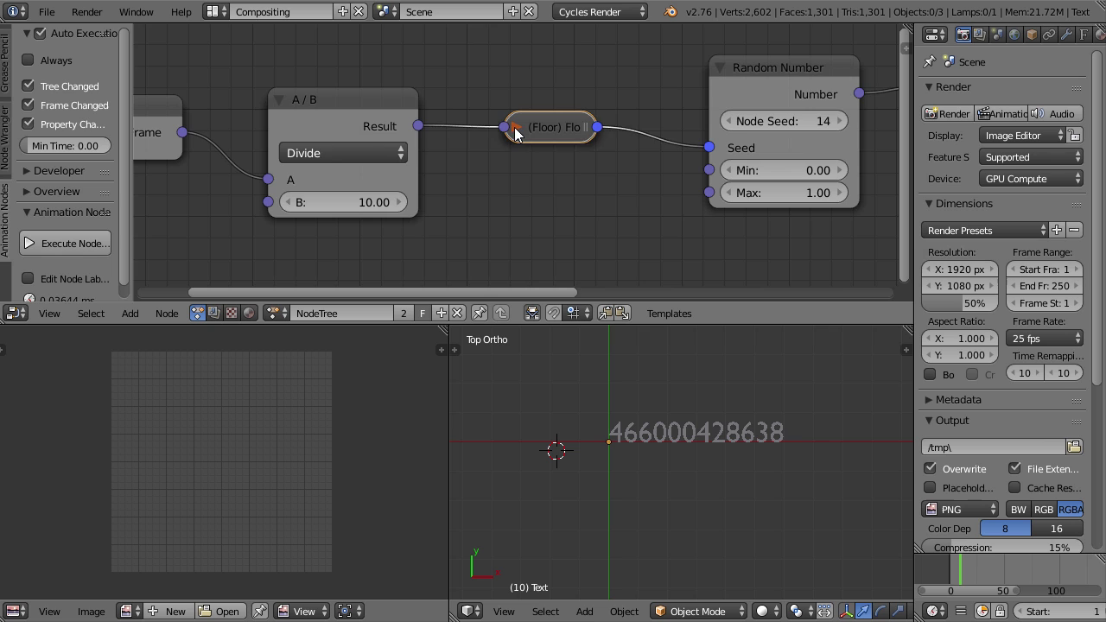
# Expand the Float to Integer node and scrub frames 30–40 to confirm ten-frame updates
pyautogui.press('h')
pyautogui.scroll(-2, 561, 166)
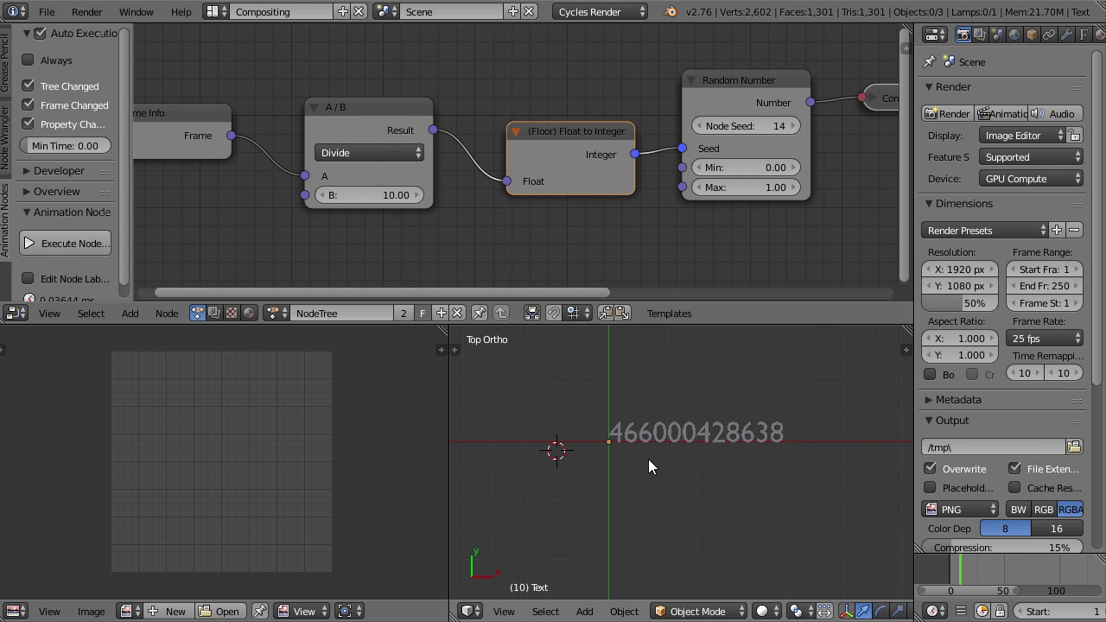
pyautogui.scroll(1, 645, 458)
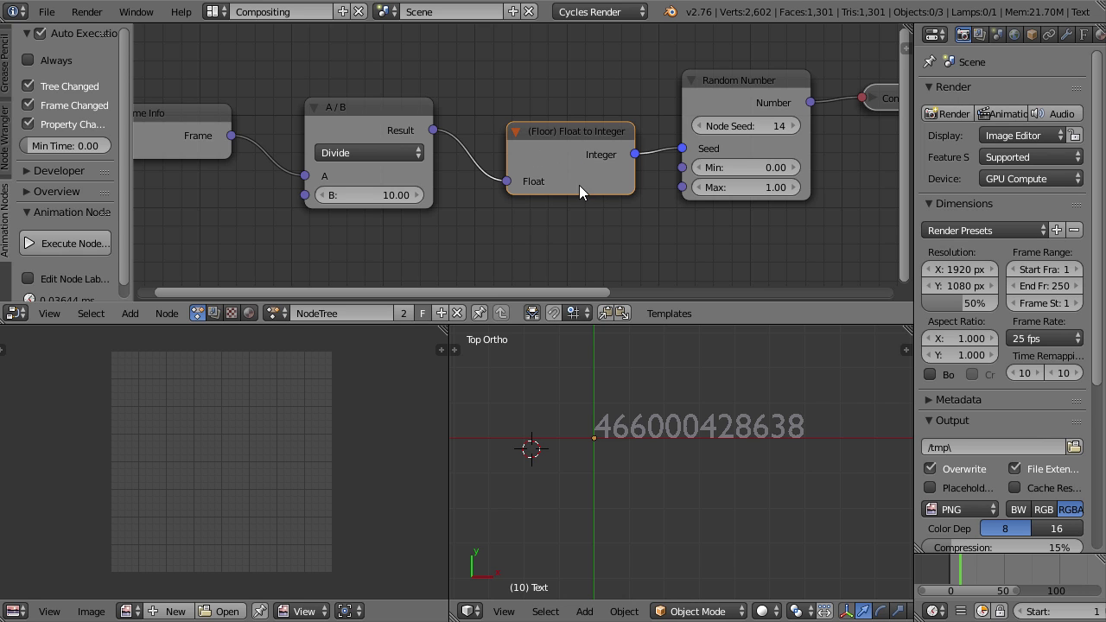
pyautogui.scroll(-2, 820, 158)
pyautogui.scroll(1, 515, 148)
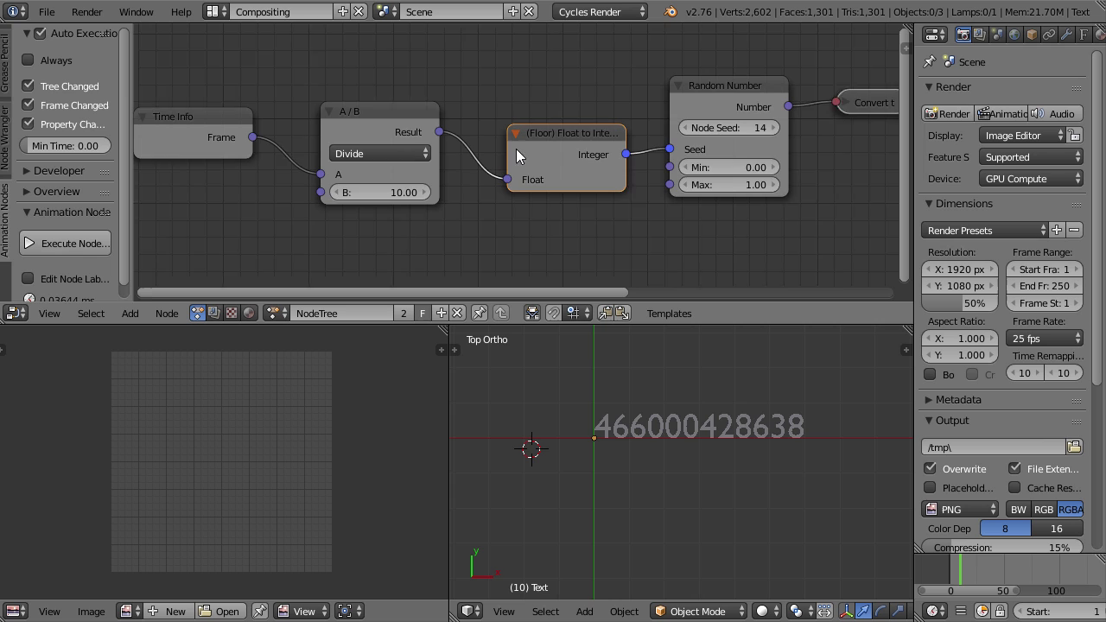
pyautogui.scroll(2, 516, 148)
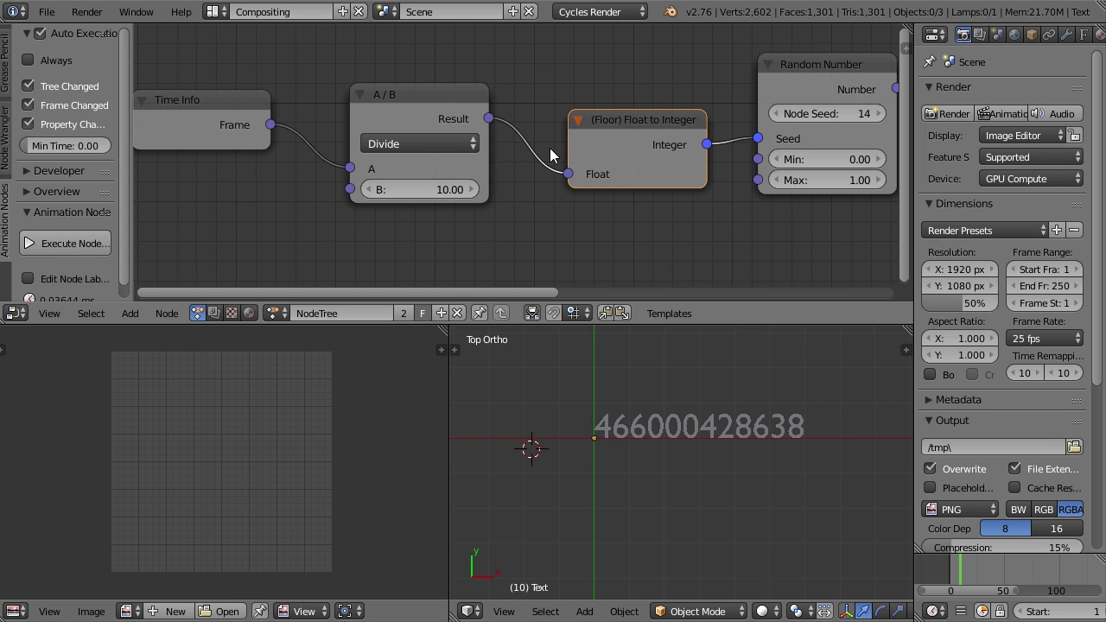
pyautogui.scroll(-3, 550, 154)
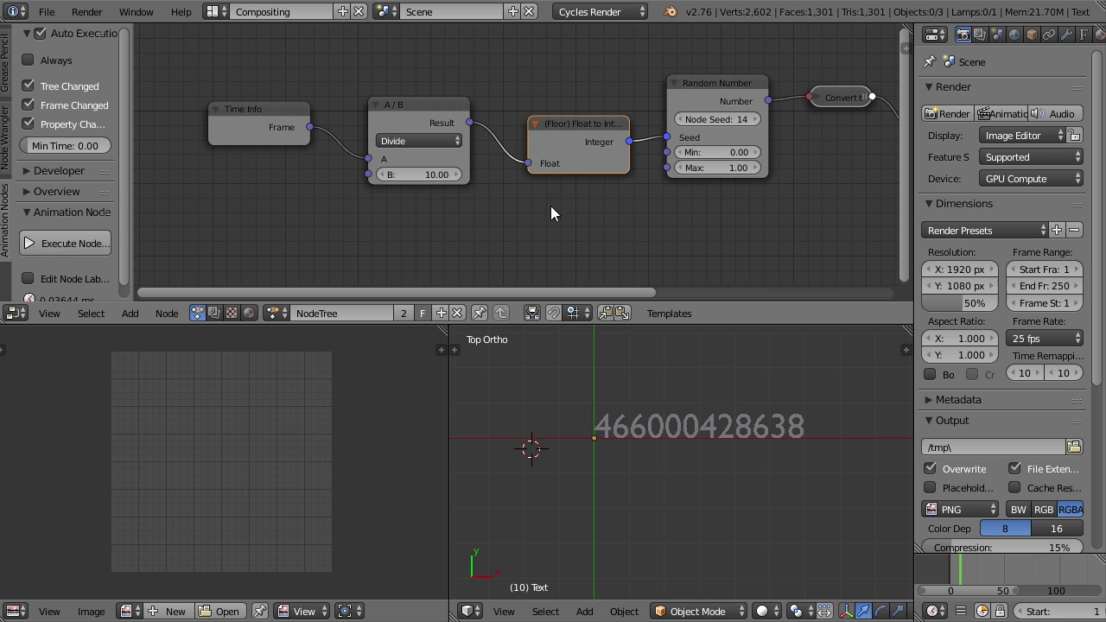
pyautogui.moveTo(966, 566); pyautogui.dragTo(992, 566)
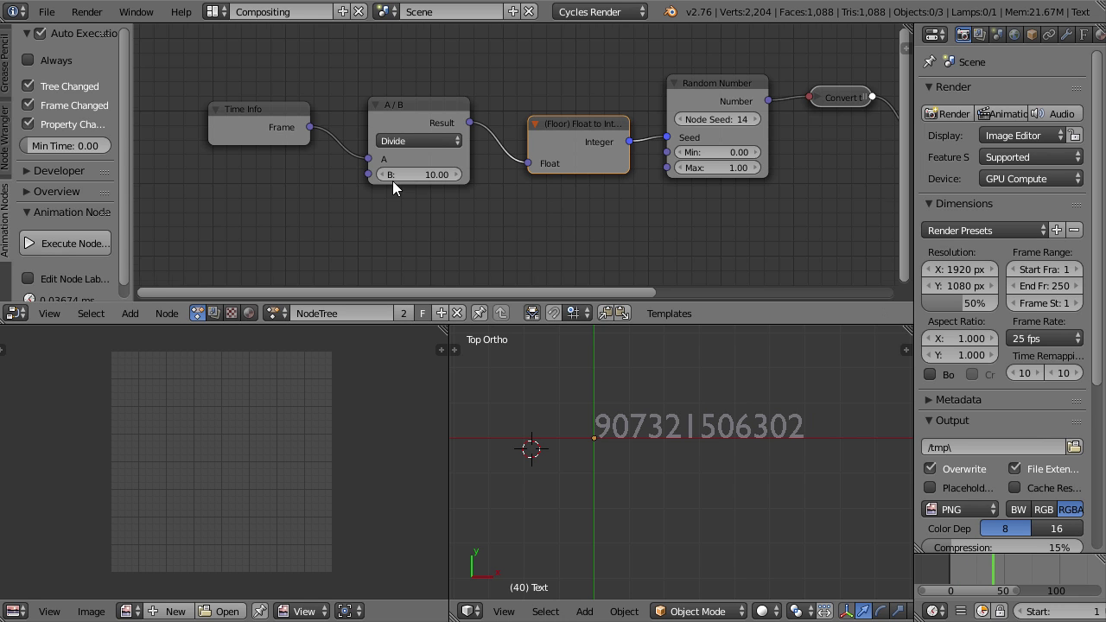
pyautogui.scroll(2, 392, 180)
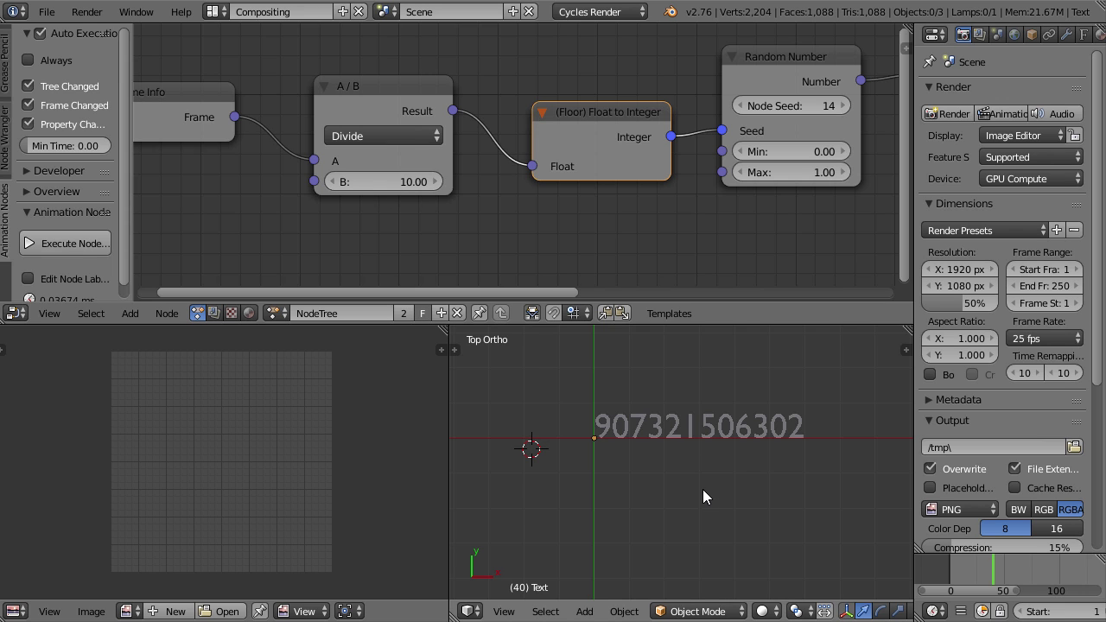
pyautogui.moveTo(969, 577); pyautogui.dragTo(985, 588)
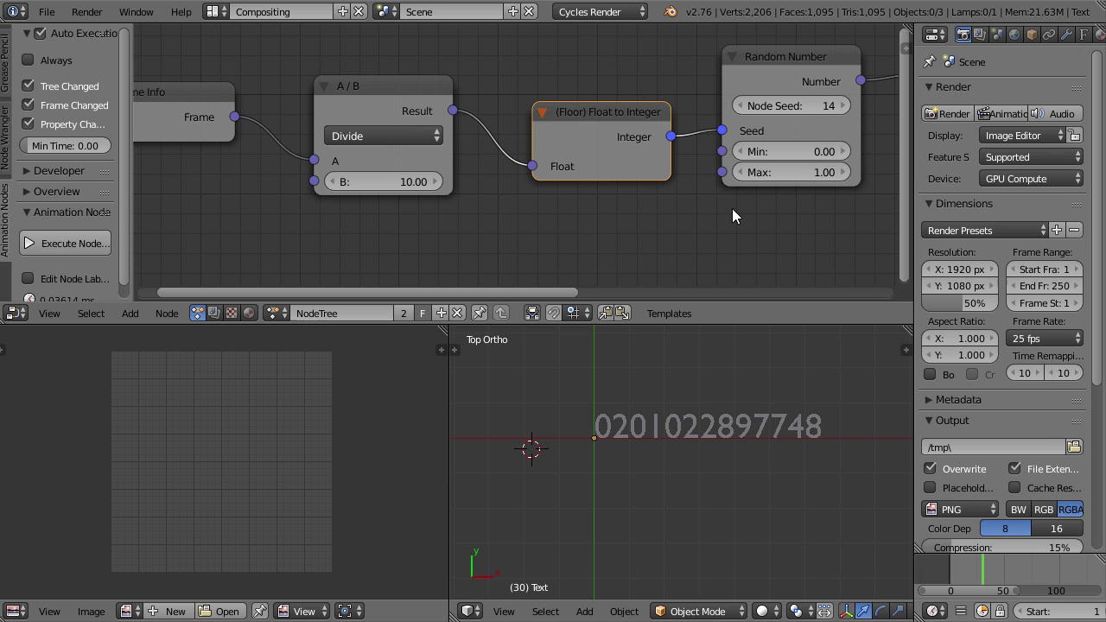
pyautogui.scroll(-4, 684, 210)
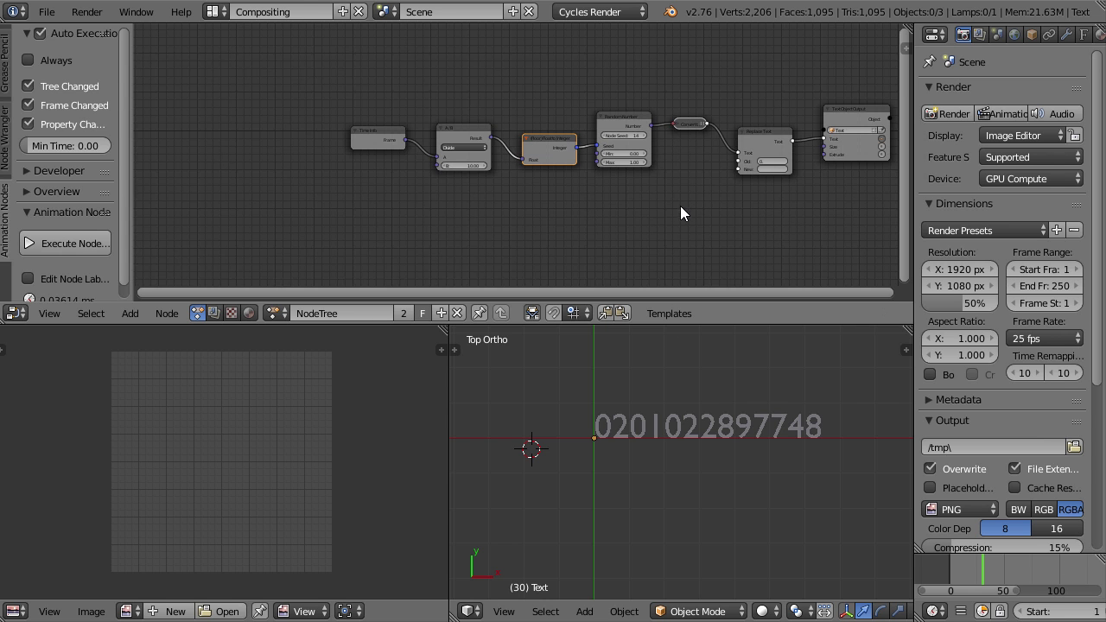
pyautogui.scroll(3, 605, 211)
pyautogui.moveTo(606, 211); pyautogui.dragTo(555, 210, button='middle')
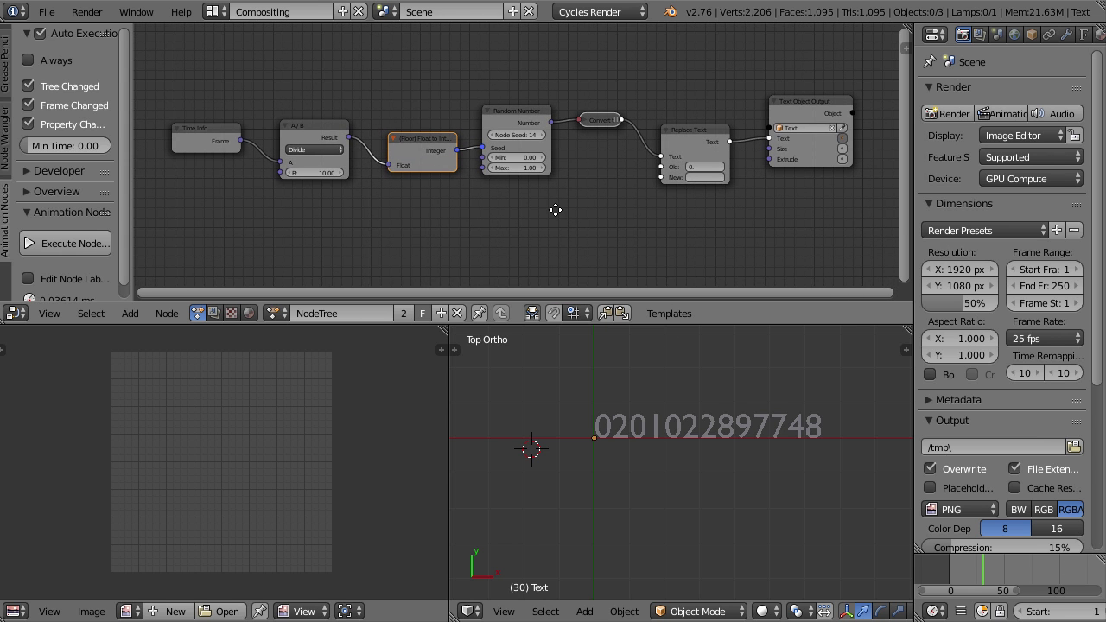